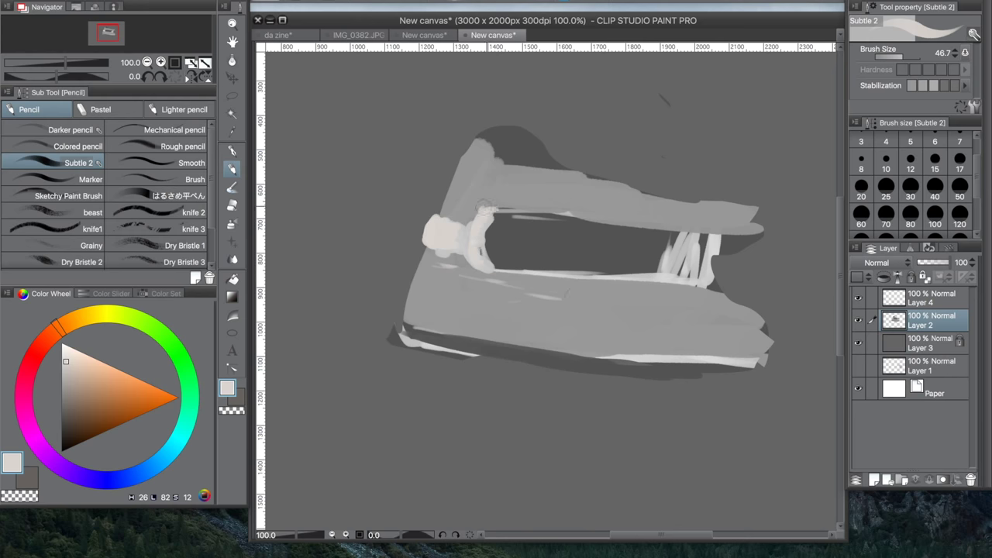
Step: Fill the tube's body with flat cream paint and tidy its lower edge with grey
mouse_move(488, 224)
left_mouse_down()
mouse_move(570, 255)
mouse_move(554, 256)
mouse_move(671, 284)
left_mouse_up()
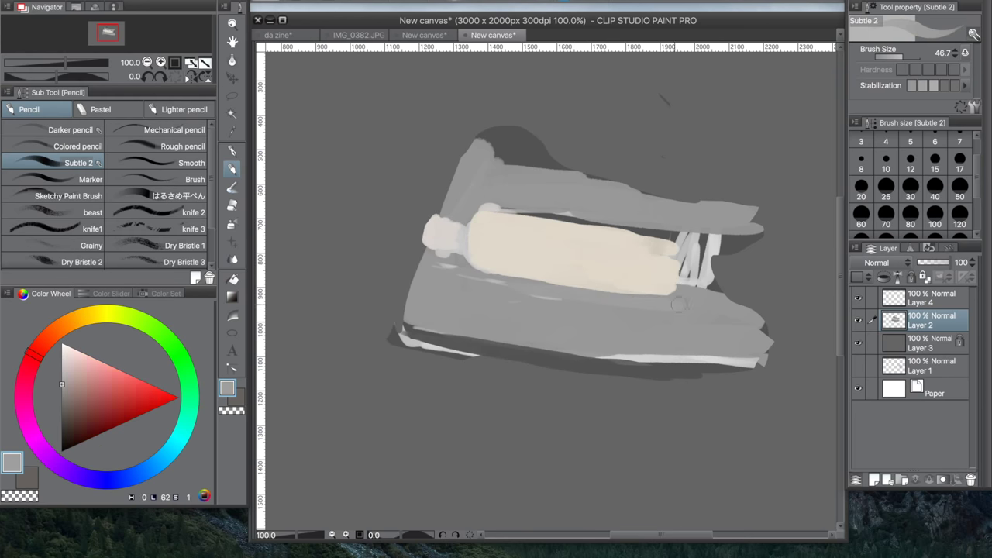
left_click_drag(492, 276, 562, 279)
Step: Enlarge the painting on Layer 2 with a free transform so that it spans most of the canvas
key("ctrl+minus")
key("ctrl+minus")
key("ctrl+minus")
key("ctrl+t")
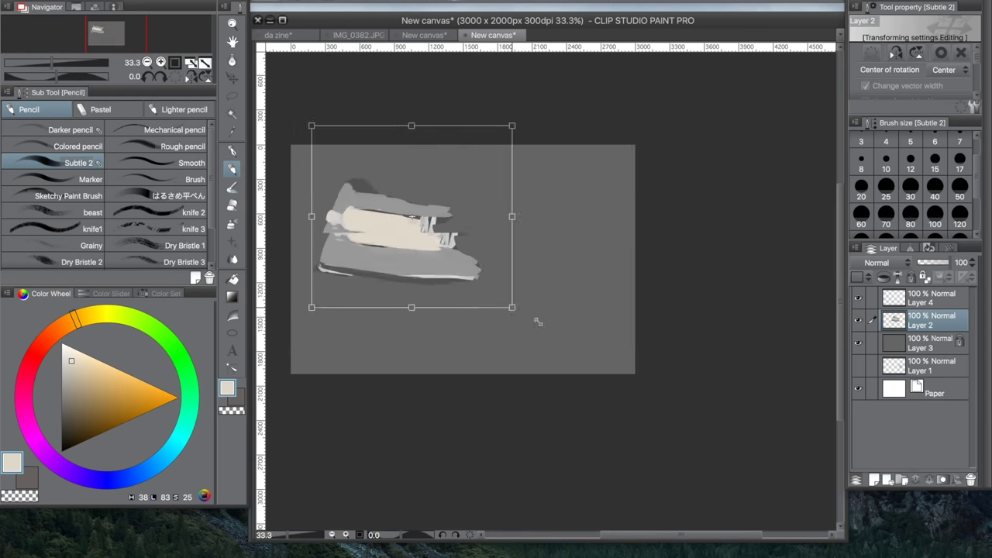
left_click_drag(450, 261, 616, 349)
key("Return")
Step: Place a horizontal guide across the base of the painting and paint dark grey along the base's lower edge
left_click_drag(465, 46, 465, 348)
left_click(375, 331, "alt")
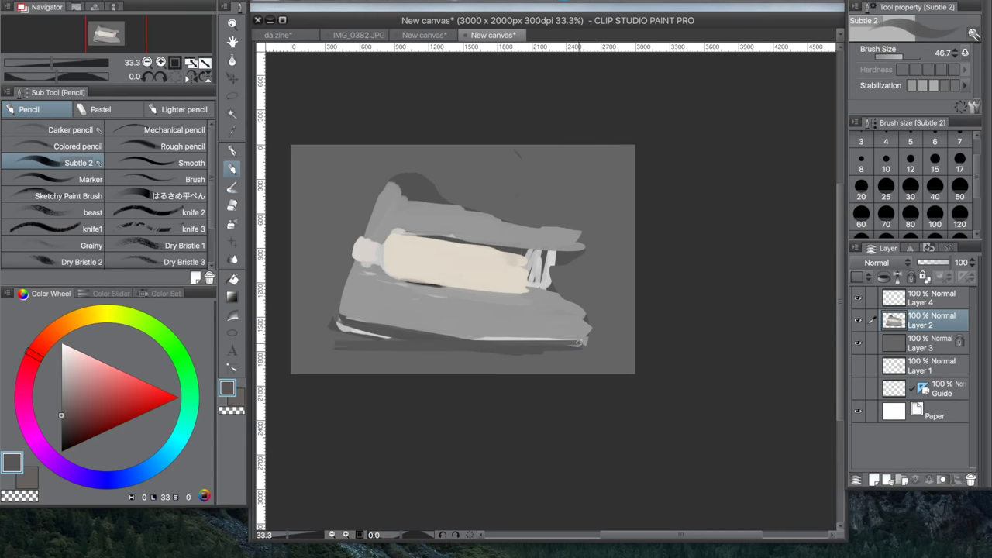
left_click_drag(337, 325, 446, 337)
Step: Lasso the tube with the surface around it and shift the selection slightly downward
key("m")
left_click_drag(353, 200, 614, 287)
key("k")
left_click_drag(407, 275, 407, 294)
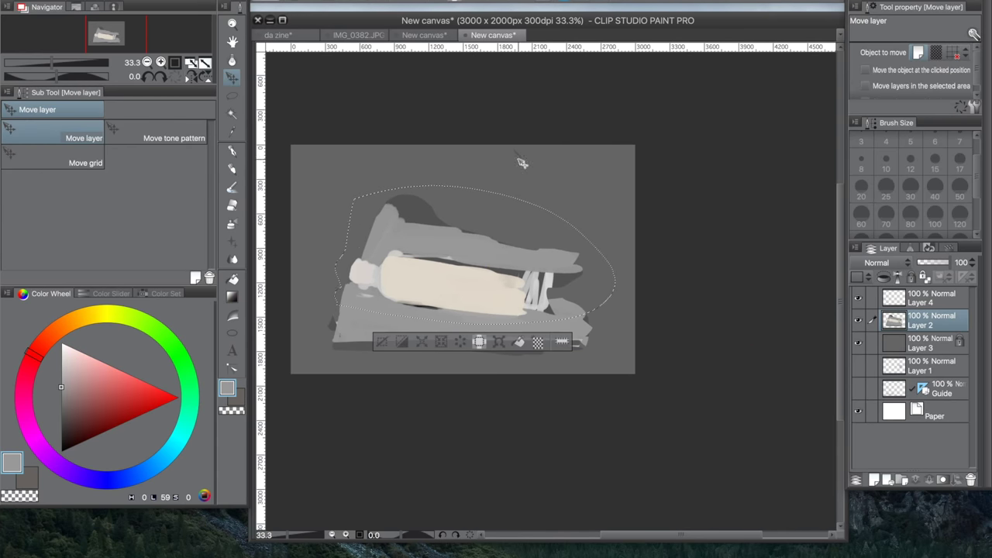
key("ctrl+t")
key("Return")
Step: Repaint the tube's cap as a squarer block in pale pinkish cream with the Subtle 2 pencil
key("p")
key("ctrl+plus")
key("ctrl+plus")
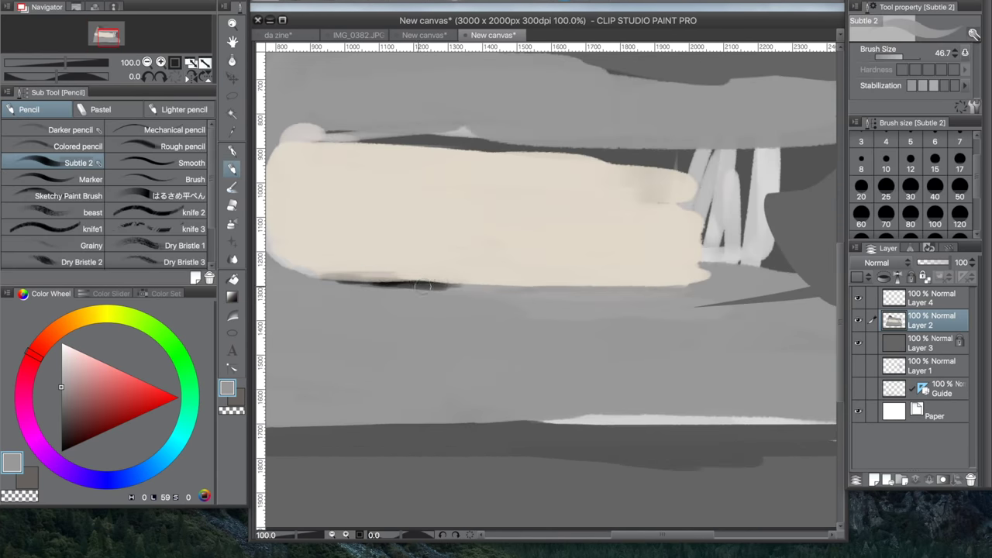
left_click(427, 209, "alt")
left_click_drag(341, 184, 353, 224)
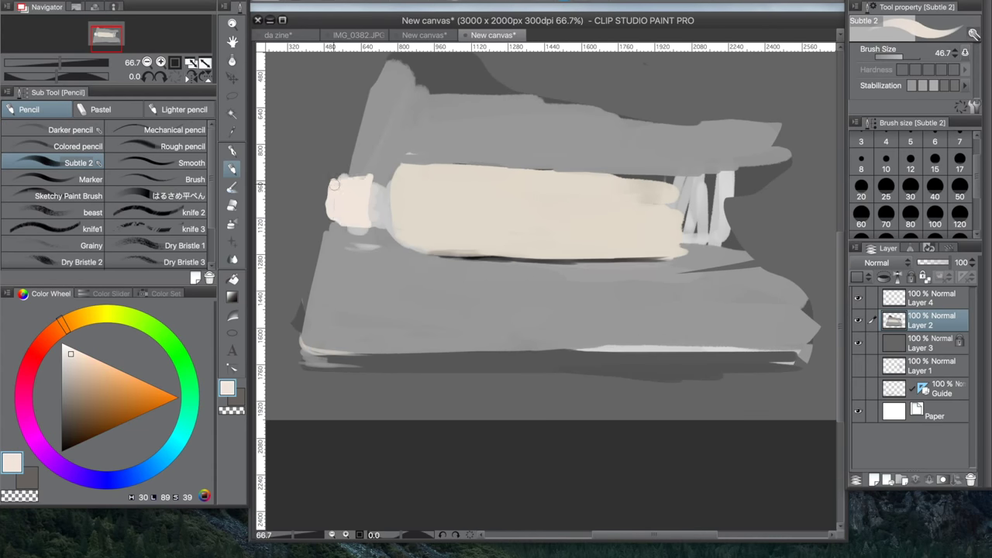
Step: Extend the grey backdrop upward beside the cap and round off the cap's lower edge
left_click(344, 167, "alt")
left_click_drag(344, 166, 378, 62)
left_click(341, 204, "alt")
mouse_move(326, 216)
left_mouse_down()
mouse_move(329, 183)
mouse_move(361, 172)
mouse_move(326, 207)
mouse_move(363, 209)
mouse_move(372, 231)
left_mouse_up()
Step: Paint the tube's neck between the cap and the body with sampled cream and grey tones
left_click(360, 180, "alt")
left_click(388, 202, "alt")
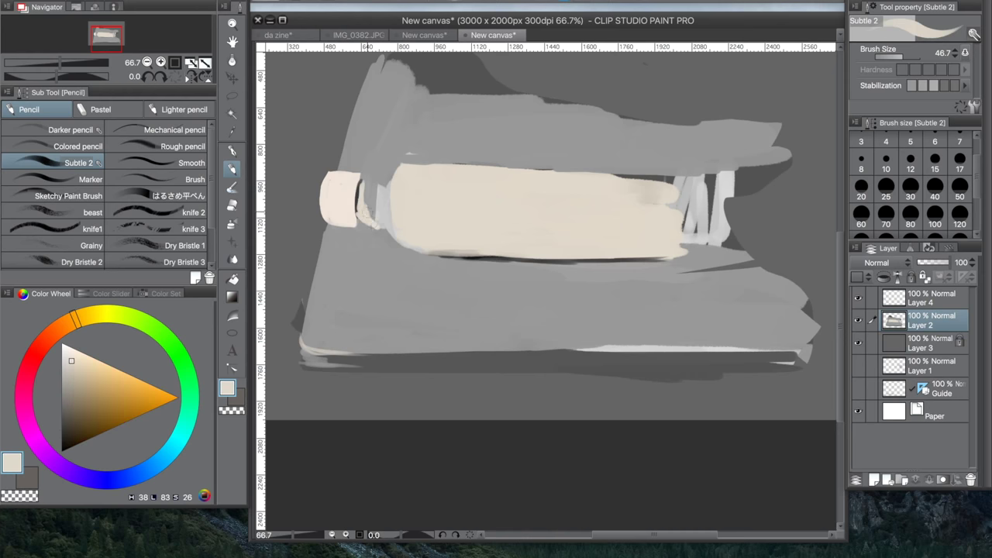
left_click_drag(379, 166, 366, 230)
left_click(366, 231, "alt")
Step: Refine the cap's outline and darken the rim where it meets the neck
scroll(348, 214, "up", 4)
left_click(410, 233, "alt")
mouse_move(377, 268)
left_mouse_down()
mouse_move(453, 282)
mouse_move(365, 209)
left_mouse_up()
left_click(418, 233, "alt")
left_click(326, 232, "alt")
mouse_move(362, 128)
left_mouse_down()
mouse_move(364, 259)
mouse_move(477, 283)
mouse_move(361, 268)
mouse_move(479, 128)
mouse_move(465, 283)
left_mouse_up()
left_click(418, 232, "alt")
left_click(434, 280, "alt")
Step: Draw thin darker lines along the cap to form its ribbed grip
left_click(463, 233, "alt")
left_click(434, 217, "alt")
left_click_drag(369, 236, 458, 247)
left_click_drag(364, 190, 457, 200)
left_click_drag(378, 140, 455, 171)
Step: Repaint the tube's neck in beige with a larger brush, using colours sampled from the body
left_click(496, 264, "alt")
mouse_move(469, 256)
left_mouse_down()
mouse_move(543, 321)
mouse_move(560, 92)
mouse_move(493, 152)
mouse_move(496, 233)
left_mouse_up()
left_click(589, 202, "alt")
left_click(434, 349, "alt")
key("bracketright")
key("bracketright")
key("bracketright")
key("bracketright")
key("bracketright")
key("bracketright")
left_click(573, 194, "alt")
left_click_drag(480, 171, 473, 279)
Step: Erase stray paint above the cap and paint the light edge of the tube's shoulder beside the neck
key("e")
mouse_move(481, 139)
left_mouse_down()
mouse_move(564, 83)
mouse_move(403, 117)
left_mouse_up()
key("p")
mouse_move(542, 93)
left_mouse_down()
mouse_move(488, 147)
mouse_move(508, 198)
left_mouse_up()
left_click(589, 201, "alt")
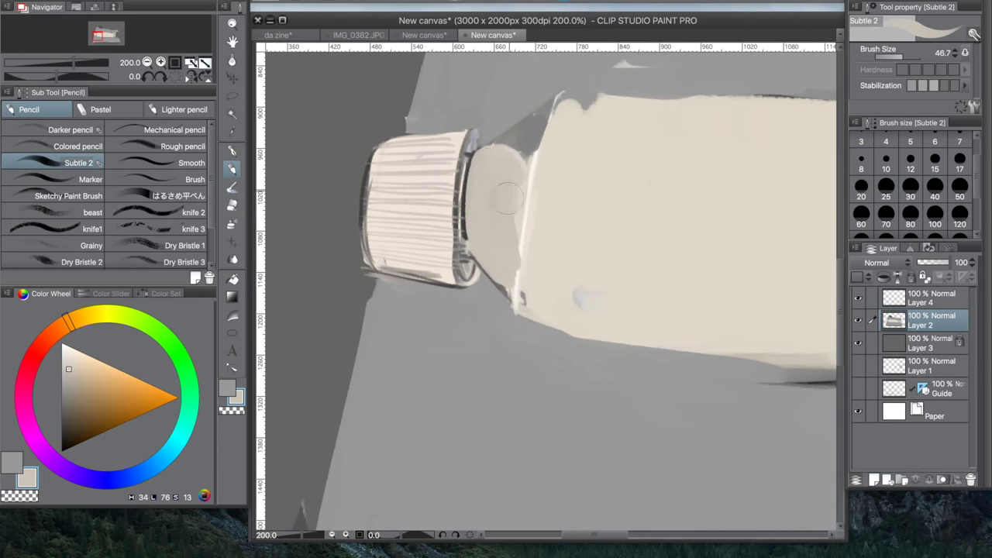
left_click_drag(469, 163, 496, 298)
Step: Reduce the brush size to 8 and smooth the tube's lower edge just past the shoulder
key("bracketleft")
key("bracketleft")
key("bracketleft")
key("bracketleft")
key("bracketleft")
key("bracketleft")
key("bracketleft")
key("bracketleft")
key("bracketleft")
left_click(573, 233, "alt")
left_click_drag(542, 329, 679, 344)
Step: Define the lower corner where the neck meets the shoulder with fine light and grey strokes
left_click(589, 217, "alt")
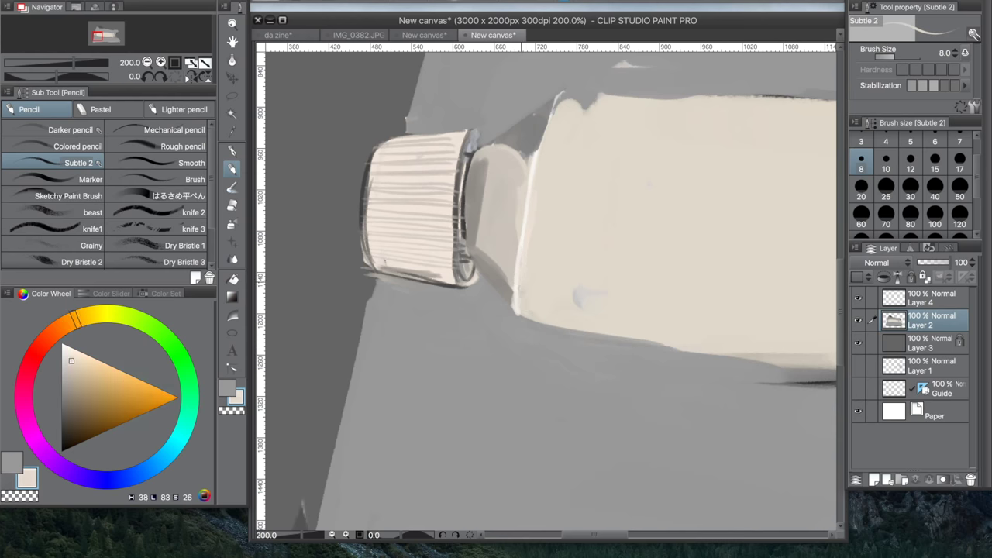
left_click(573, 217, "alt")
left_click_drag(519, 313, 527, 277)
left_click(496, 233, "alt")
left_click_drag(477, 251, 507, 295)
Step: Shade the gap between the cap and the neck and clean the grey surface below the cap
left_click_drag(465, 224, 457, 283)
left_click(325, 325, "alt")
left_click_drag(364, 241, 374, 349)
left_click(496, 233, "alt")
mouse_move(473, 159)
left_mouse_down()
mouse_move(469, 242)
mouse_move(504, 294)
mouse_move(457, 263)
left_mouse_up()
Step: Paint a warm orange-tinted light tone down the cap's outer edge
left_click(465, 194, "alt")
left_click(411, 202, "alt")
left_click_drag(370, 154, 364, 245)
left_click_drag(33, 355, 83, 314)
left_click(82, 353)
mouse_move(368, 155)
left_mouse_down()
mouse_move(365, 236)
mouse_move(372, 221)
mouse_move(376, 260)
left_mouse_up()
Step: Refine the shading along the cap's inner rim and underside with sampled tones
left_click(310, 233, "alt")
left_click(318, 201, "alt")
scroll(325, 142, "up", 2)
left_click_drag(465, 147, 411, 310)
left_click_drag(426, 236, 414, 310)
Step: Paint a soft, lighter reflected band on the surface beneath the tube with the はるさめ平ぺん pencil at size 100
scroll(372, 245, "down", 4)
scroll(372, 245, "up", 3)
left_click(375, 245, "alt")
mouse_move(370, 258)
left_mouse_down()
mouse_move(458, 273)
mouse_move(378, 265)
mouse_move(450, 271)
mouse_move(613, 364)
left_mouse_up()
left_click(480, 233, "alt")
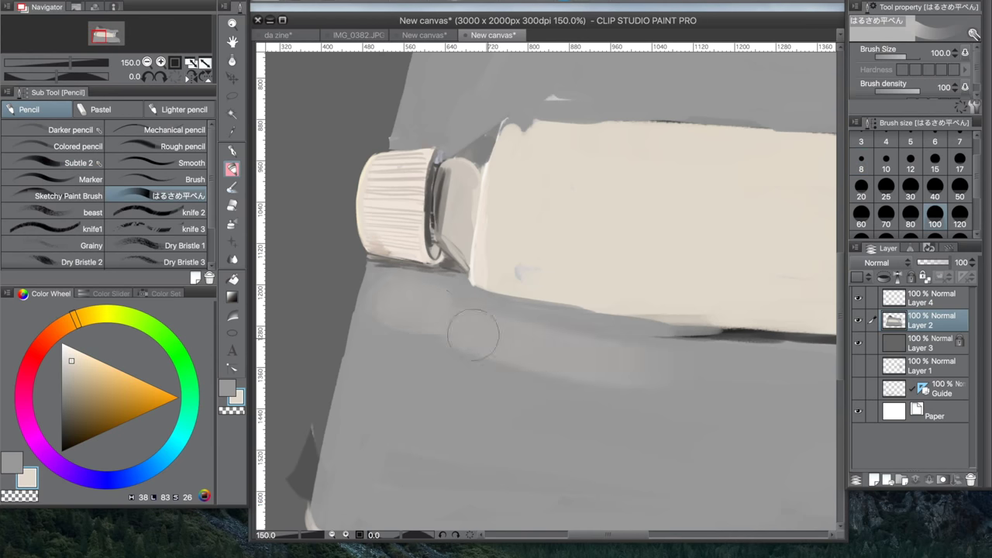
left_click_drag(511, 326, 752, 372)
left_click_drag(811, 375, 456, 375)
Step: Trim the tube's far end straight and carve a dip into its upper edge with background grey
scroll(457, 375, "down", 3)
left_click(456, 375, "alt")
left_click_drag(682, 295, 674, 395)
scroll(474, 297, "up", 2)
left_click(474, 296, "alt")
left_click(475, 297, "alt")
mouse_move(458, 281)
left_mouse_down()
mouse_move(492, 262)
mouse_move(526, 275)
mouse_move(489, 287)
mouse_move(620, 285)
left_mouse_up()
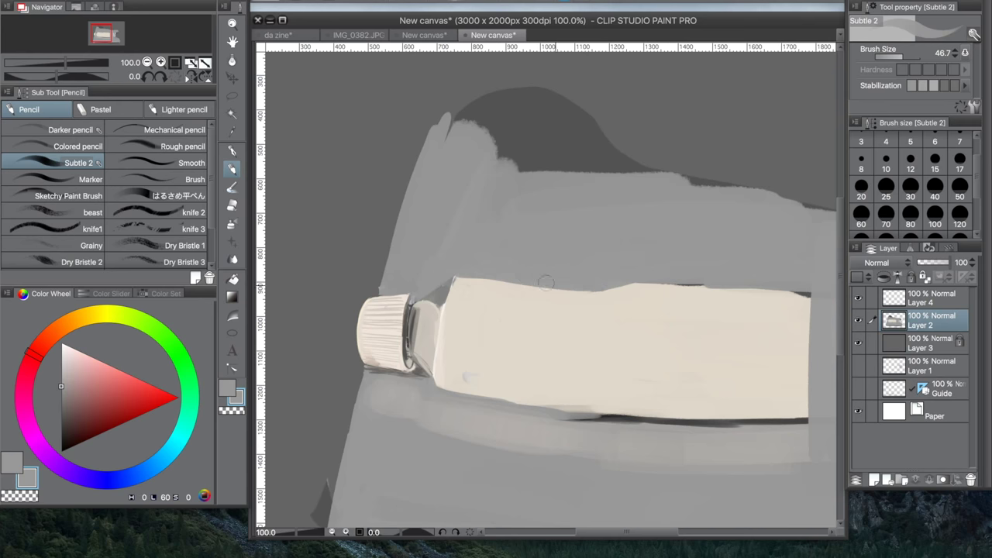
Step: Paint a blue-grey fold shadow along the tube's upper shoulder and a dark contact shadow under its body
left_click(122, 482)
left_click(67, 400)
left_click_drag(458, 284, 570, 316)
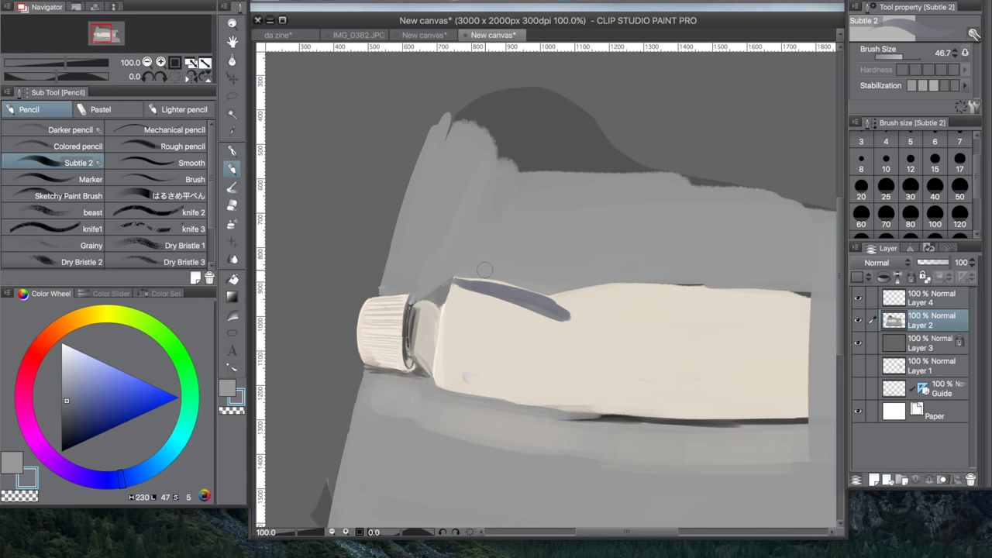
left_click_drag(504, 304, 572, 338)
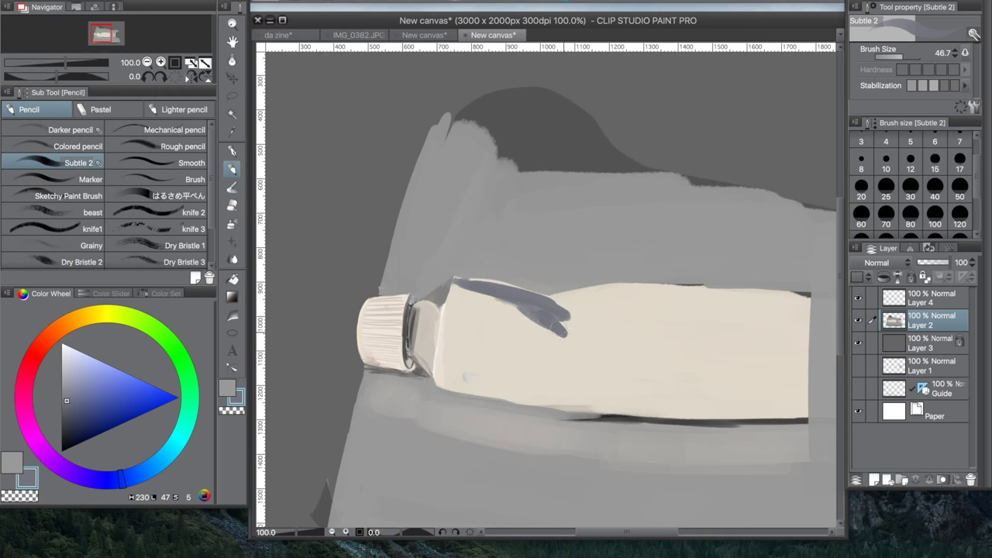
left_click_drag(453, 394, 599, 411)
Step: Refine the fold shadow with lighter and darker sampled greys, tapering it to a pointed tip
left_click(535, 306, "alt")
left_click_drag(461, 288, 519, 306)
left_click(573, 335, "alt")
left_click(535, 306, "alt")
left_click_drag(570, 330, 577, 341)
left_click(559, 328, "alt")
left_click(547, 332, "alt")
left_click(542, 317, "alt")
Step: Soften the fold's lower edge with the Marker at size 30 and glaze warm cream below it in Transparent watercolor
left_click(85, 179)
left_click(910, 186)
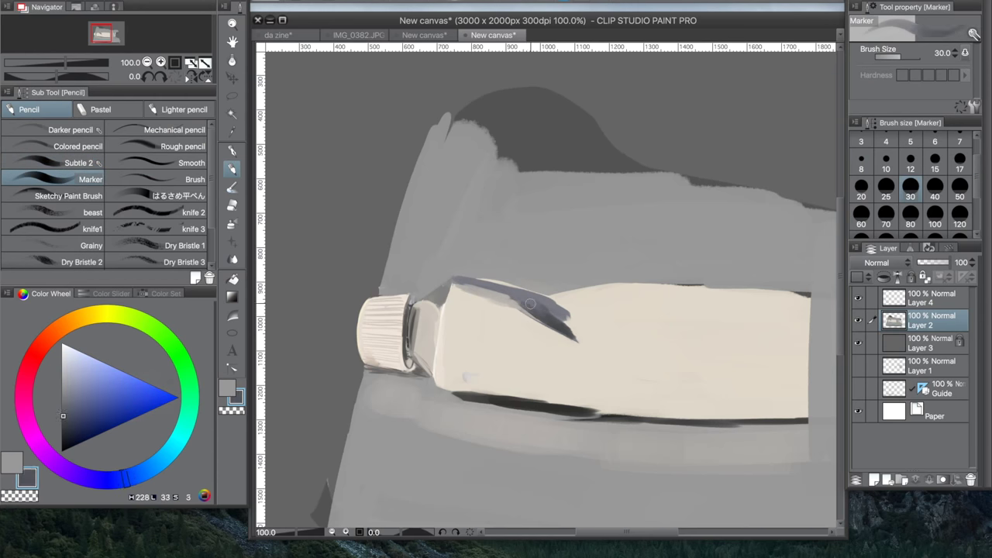
left_click(531, 304, "alt")
scroll(532, 312, "down", 2)
left_click(482, 277, "alt")
key("b")
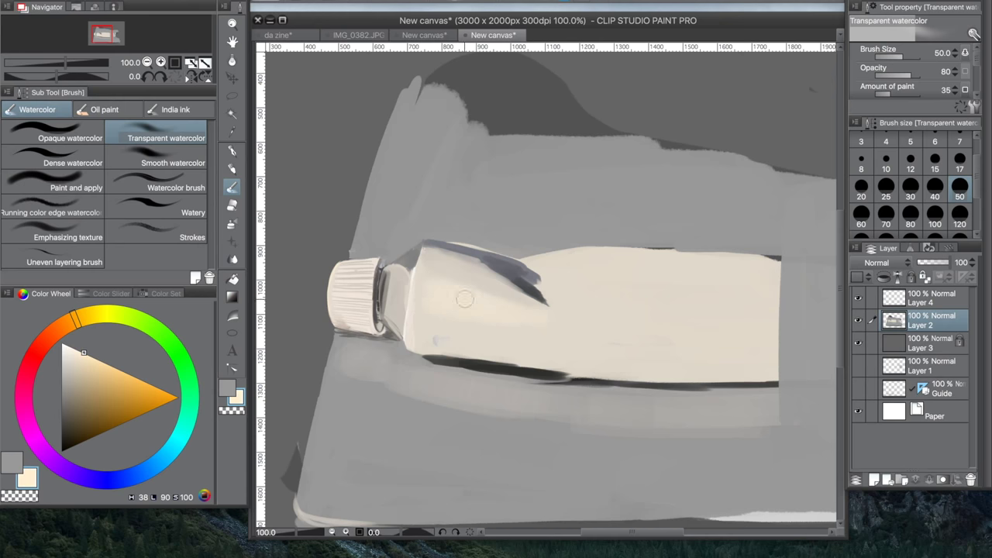
left_click(359, 297, "alt")
Step: Blend the blue-grey fold shadow smoothly toward the shoulder with the Transparent watercolor brush at size 50
left_click(504, 271, "alt")
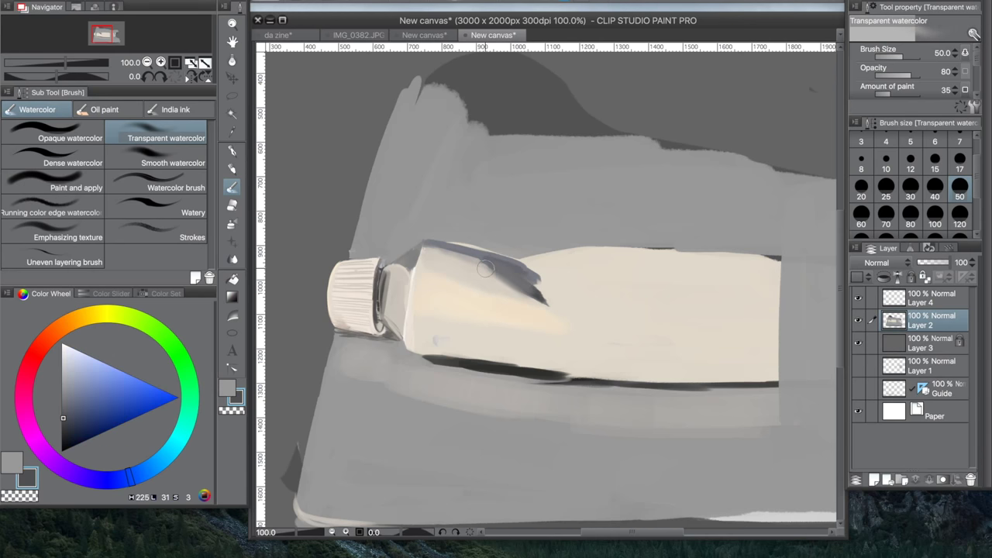
left_click_drag(489, 271, 440, 258)
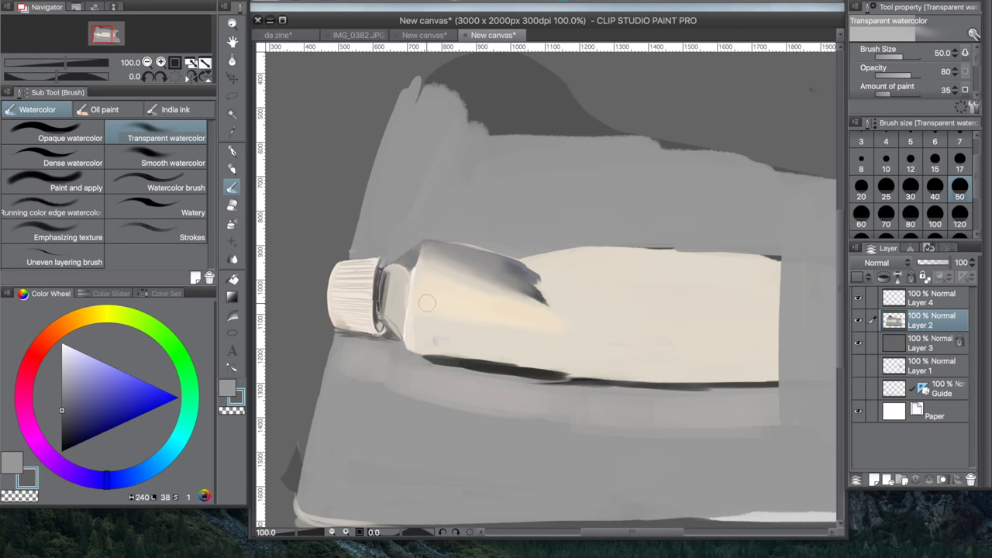
left_click(152, 465)
left_click(69, 371)
left_click(382, 294, "alt")
Step: Set the watercolor brush size to 15 and refine the shading around the fold's pointed tip
left_click(935, 165)
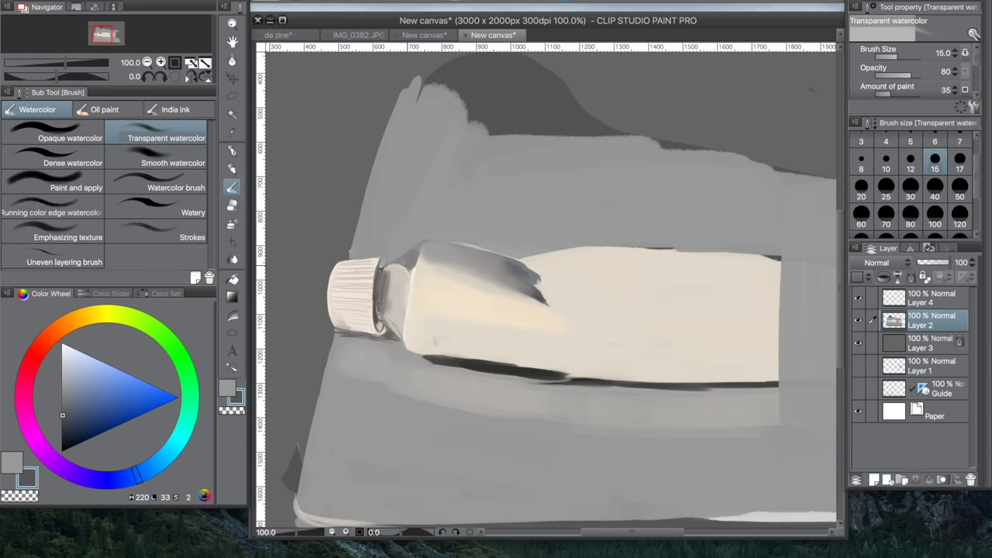
left_click(527, 281, "alt")
left_click_drag(524, 274, 547, 306)
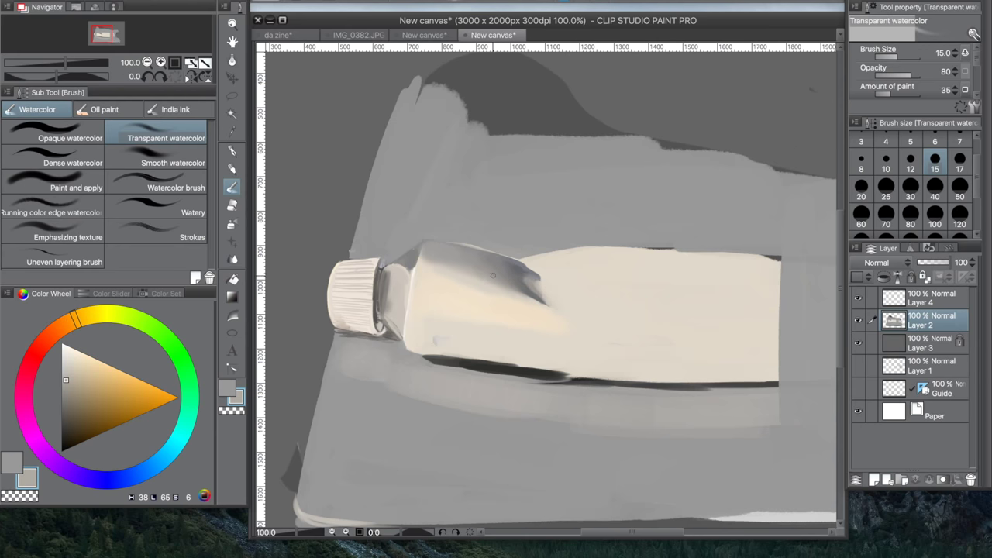
left_click(505, 263, "alt")
left_click(543, 293, "alt")
Step: Paint a soft cream rim along the tube's lower edge over the contact shadow
left_click(447, 317, "alt")
mouse_move(414, 345)
left_mouse_down()
mouse_move(563, 364)
mouse_move(542, 366)
mouse_move(609, 382)
left_mouse_up()
left_click(465, 358, "alt")
Step: Touch up the tube's edges and contact shadow with the Rough pencil and Transparent watercolor brush
key("p")
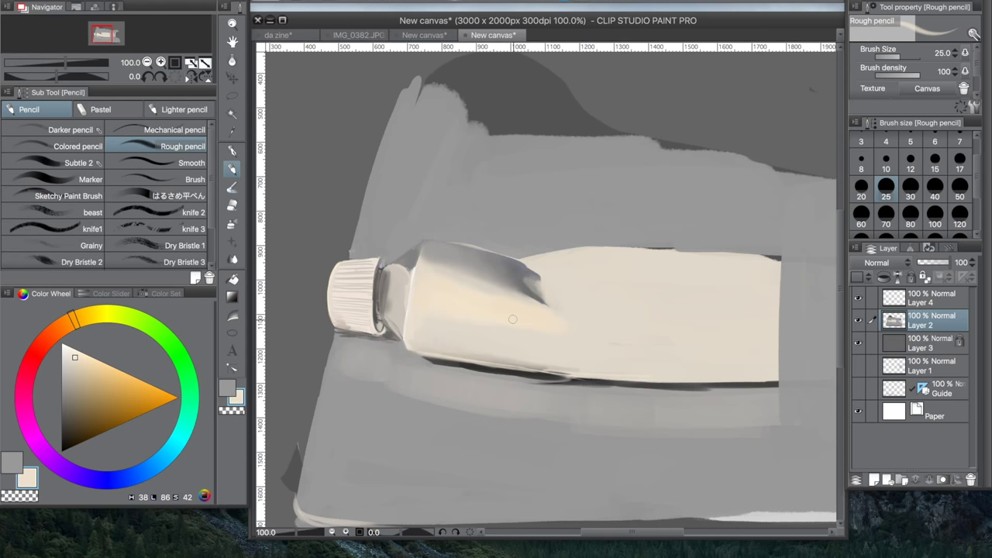
scroll(484, 260, "up", 1)
key("b")
left_click(441, 228, "alt")
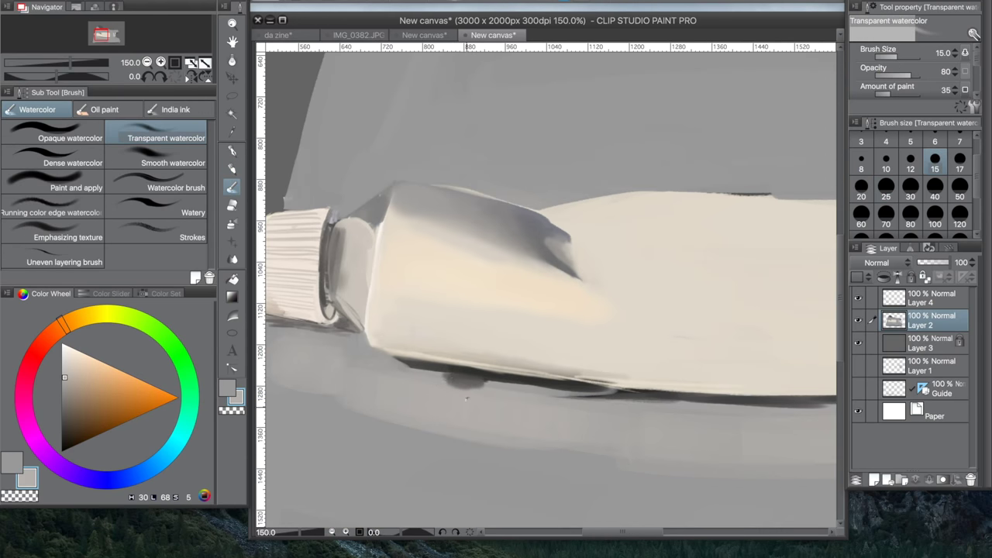
Step: Sharpen the crease running through the fold shadow with the Rough pencil at size 25
key("p")
left_click(511, 256, "alt")
scroll(604, 259, "down", 1)
mouse_move(512, 240)
left_mouse_down()
mouse_move(461, 226)
mouse_move(480, 234)
left_mouse_up()
left_click(476, 245, "alt")
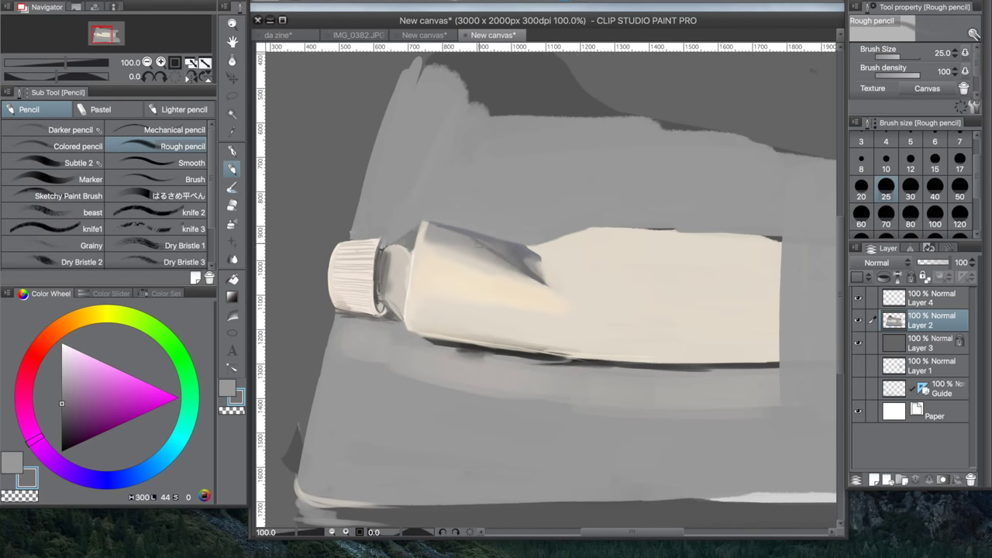
Step: Add near-white highlights to the fold tip and the tube's far lower corner, and shade soft grey wrinkles beside the fold
left_click(542, 261, "alt")
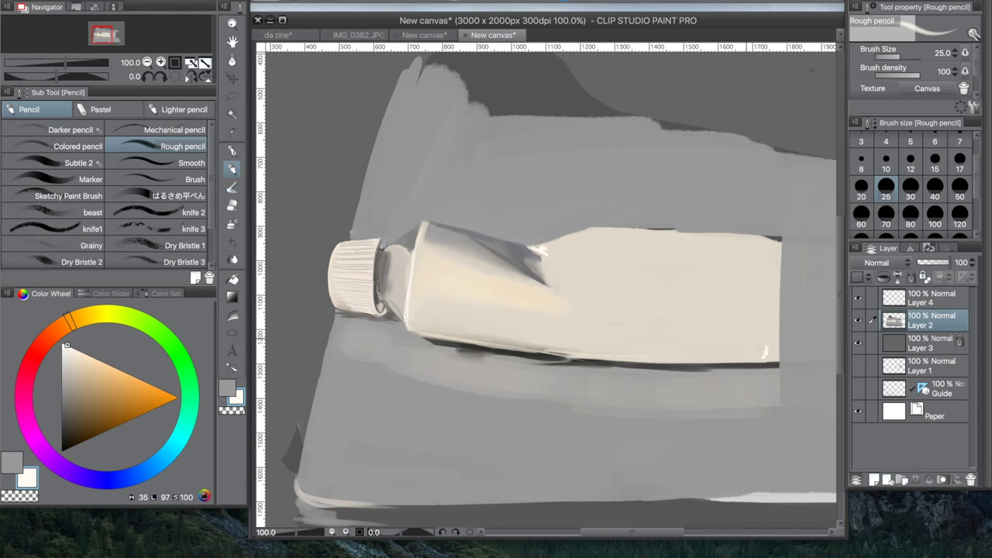
key("b")
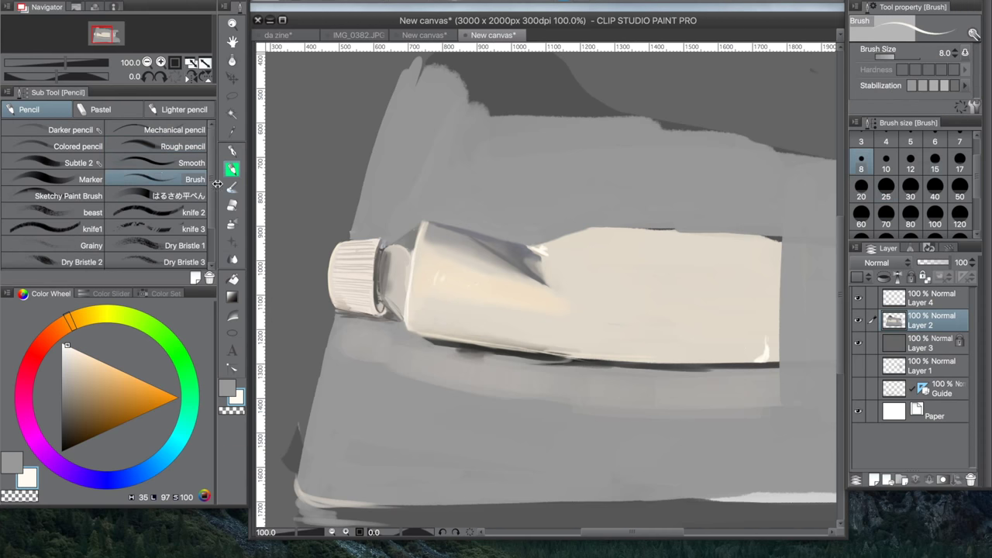
left_click(546, 264, "alt")
key("b")
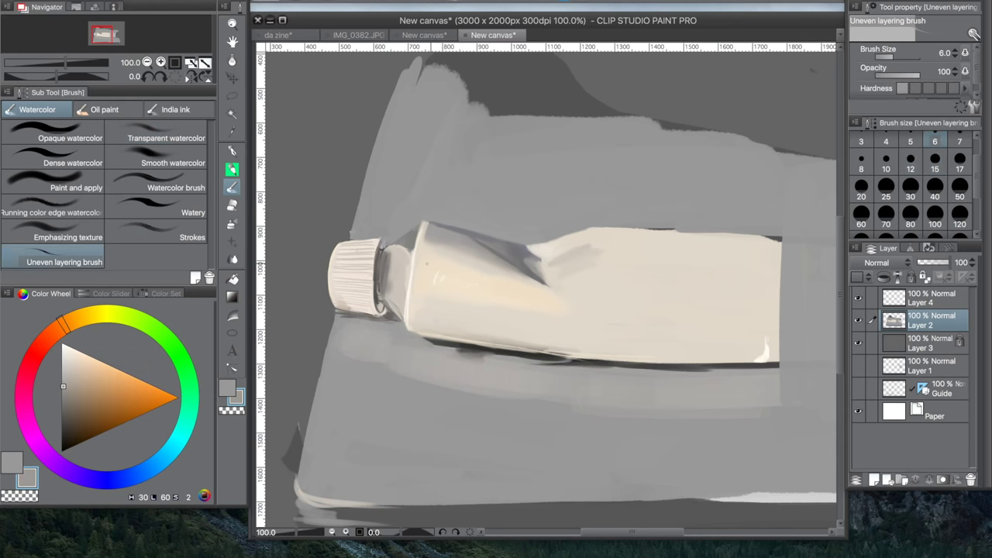
Step: Lower the tube's upper edge beyond the fold and shorten its far end with background grey
key("p")
left_click(589, 226, "alt")
mouse_move(558, 236)
left_mouse_down()
mouse_move(778, 242)
mouse_move(535, 247)
left_mouse_up()
mouse_move(769, 256)
left_mouse_down()
mouse_move(763, 392)
mouse_move(752, 379)
left_mouse_up()
Step: Paint greyish beige over the wrinkles beside the fold tip with the Brush pencil at size 8
key("p")
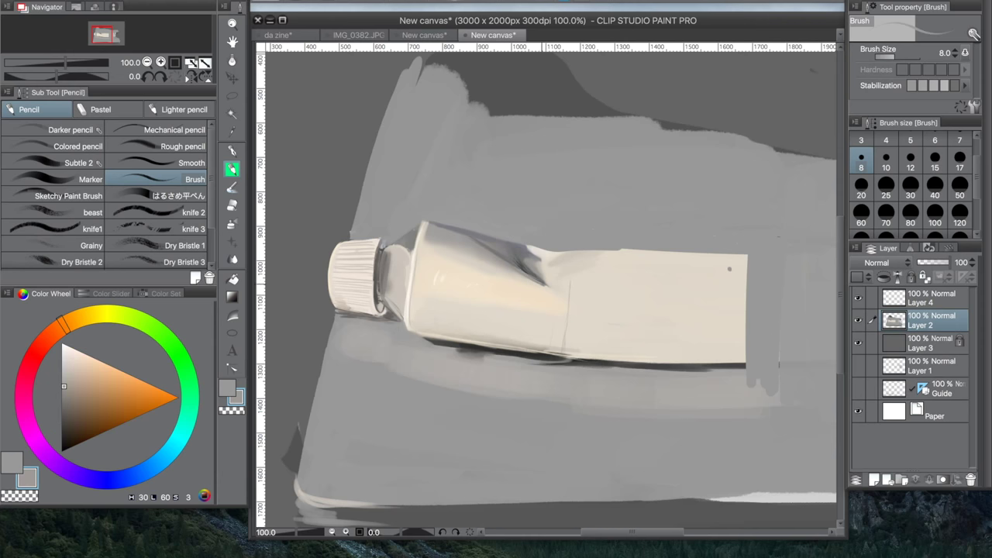
left_click(542, 259, "alt")
left_click_drag(552, 276, 553, 256)
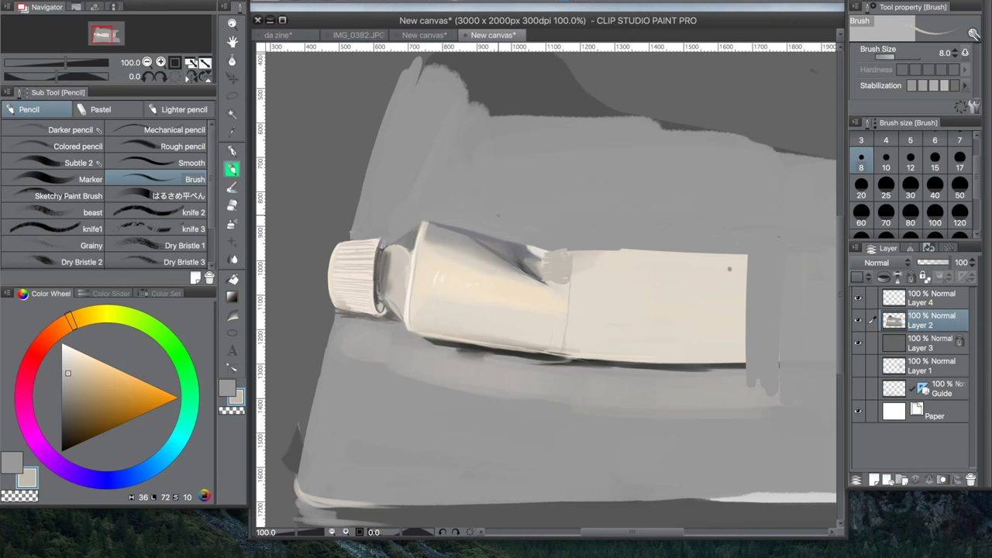
Step: Lasso the cap, scale it down and tilt it slightly towards the neck, and clean up around it with background grey
key("m")
left_click_drag(353, 218, 387, 232)
key("ctrl+t")
mouse_move(276, 268)
left_mouse_down()
mouse_move(291, 315)
mouse_move(312, 302)
left_mouse_up()
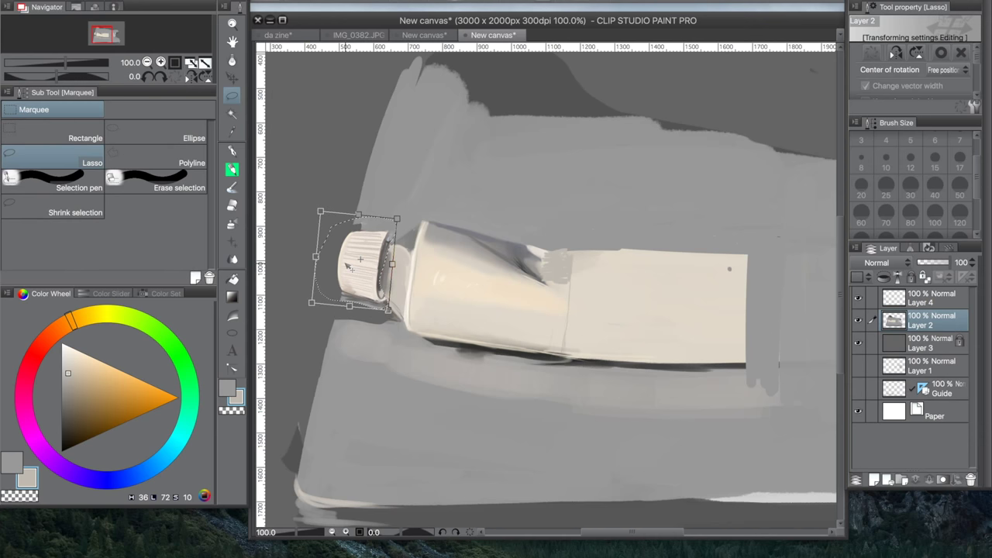
key("Return")
key("p")
left_click(348, 308, "alt")
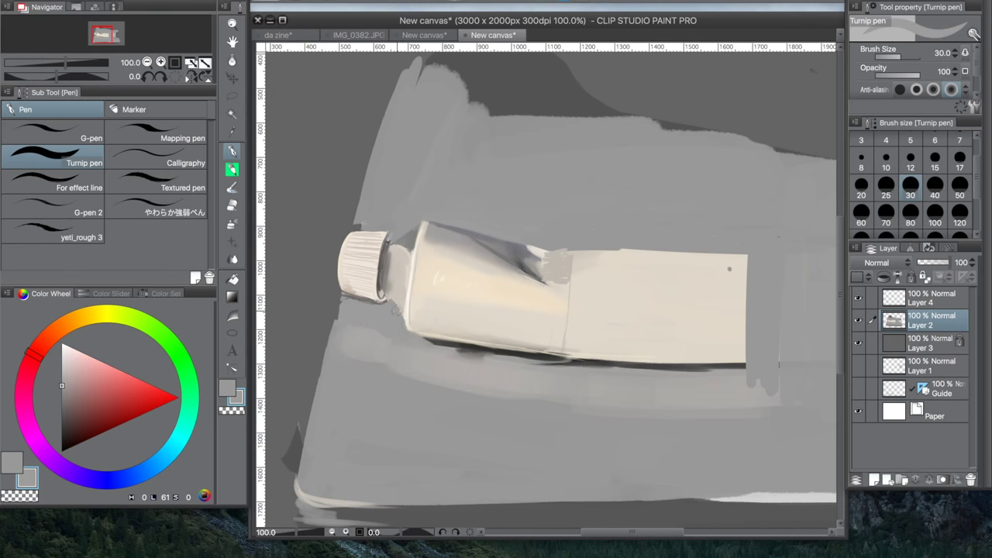
Step: Select the tube's lower edge together with its shadow and shift it slightly upward
key("m")
key("k")
left_click_drag(543, 345, 542, 338)
Step: Cover the cap-side end of the dark curved line below the tube with background grey using the Turnip pen at size 30
left_click(232, 168)
left_click(196, 180)
left_click_drag(331, 379, 790, 388)
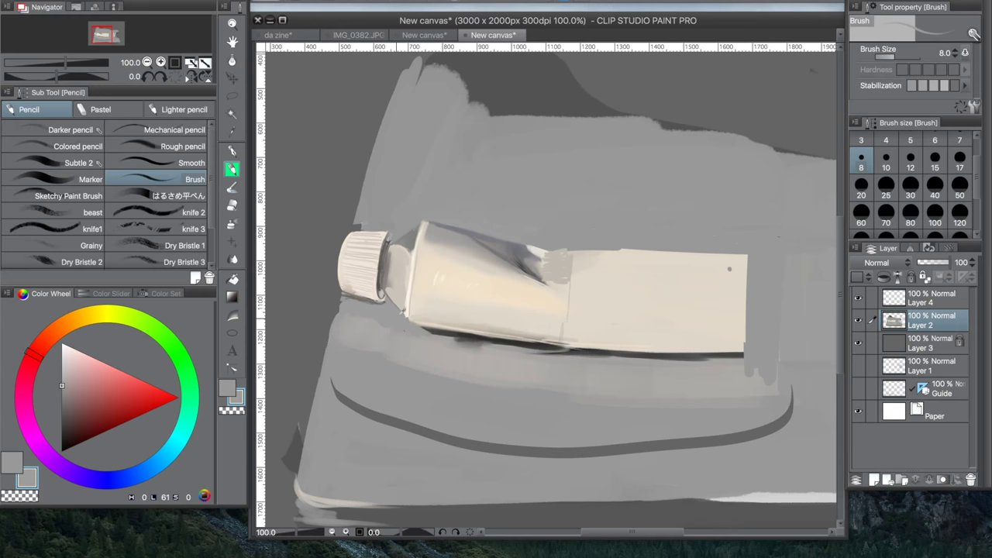
left_click(463, 361, "alt")
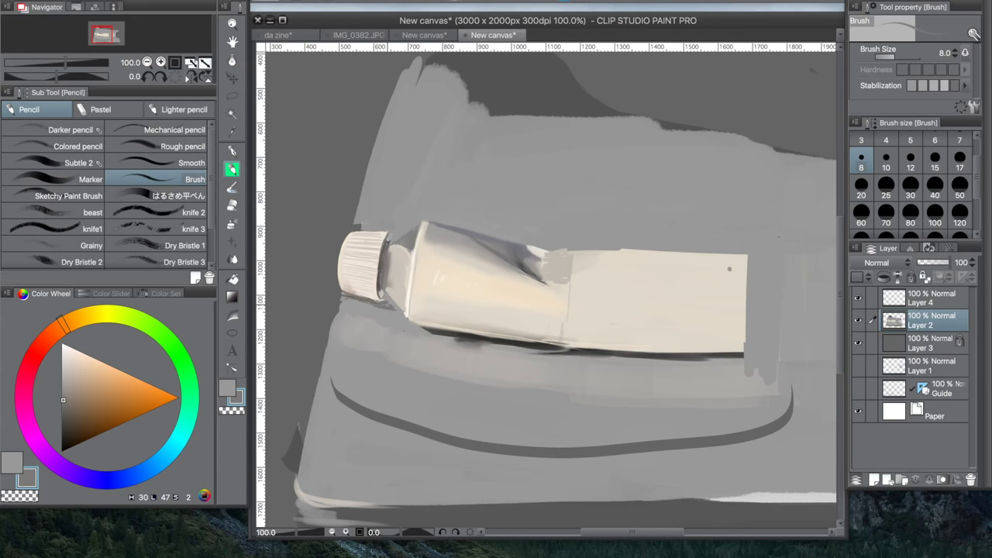
left_click(341, 403, "alt")
key("p")
left_click_drag(353, 399, 426, 436)
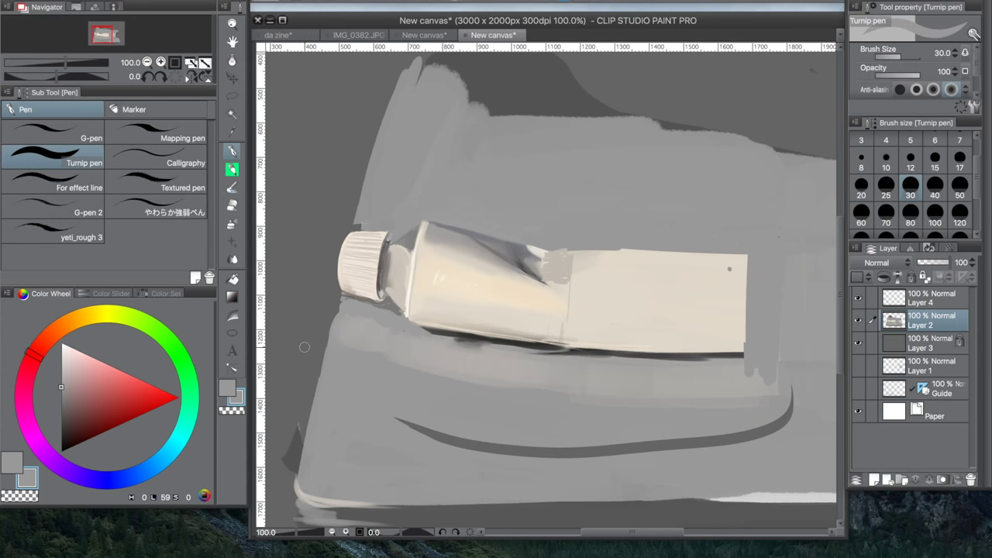
Step: Dab two small cream light spots on the surface below the cap and the near end of the tube
left_click(481, 310, "alt")
left_click_drag(355, 329, 371, 336)
left_click_drag(409, 352, 439, 354)
key("b")
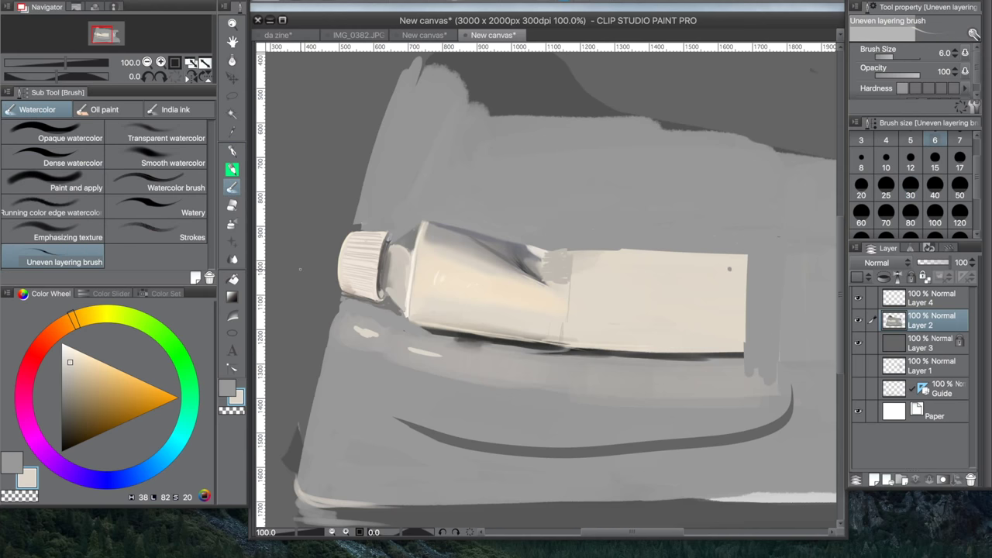
left_click(301, 269, "alt")
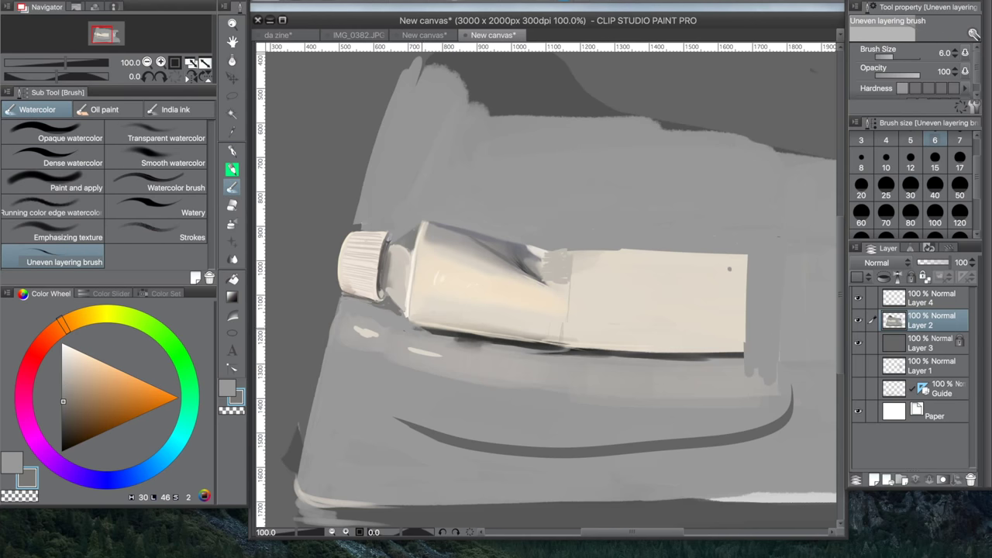
Step: Shade the neck between cap and tube in dark grey and tan with the Subtle 2 pencil, refining it at size 10
key("p")
left_click(365, 262, "alt")
left_click(366, 263, "alt")
left_click(391, 268, "alt")
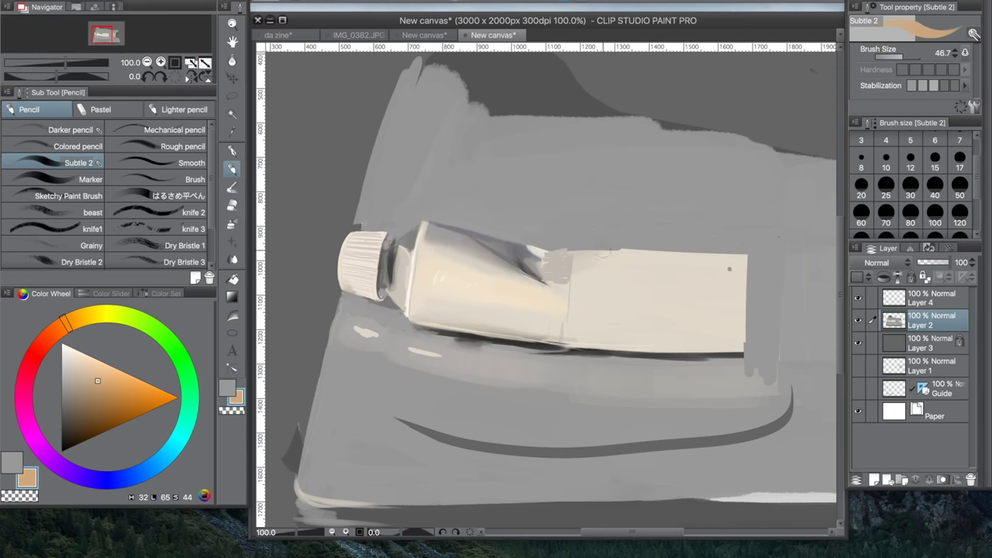
left_click(886, 159)
left_click(382, 269, "alt")
left_click(382, 271, "alt")
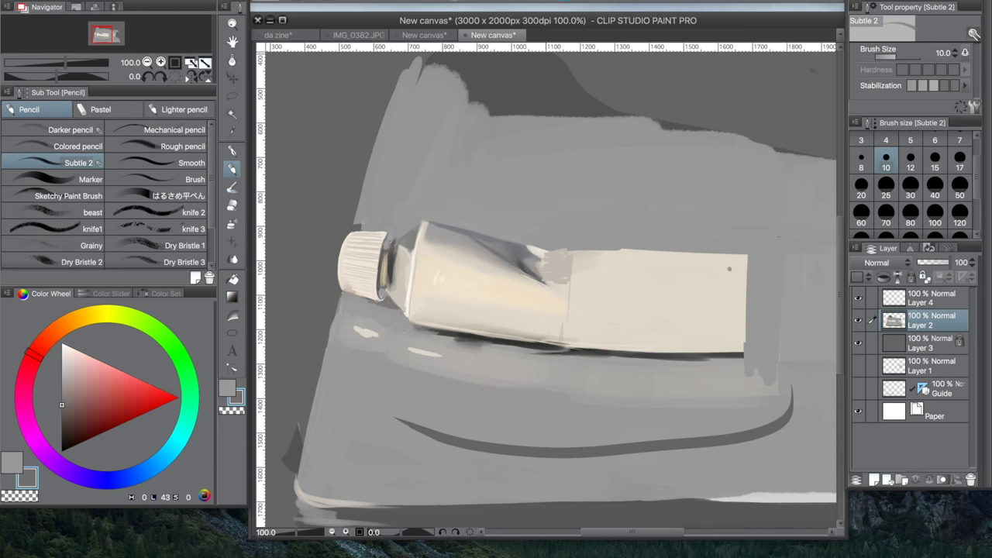
Step: Draw a thin dark crease across the full width of the tube just beyond the fold tip with the Subtle 2 pencil
left_click(566, 297, "alt")
left_click(567, 299)
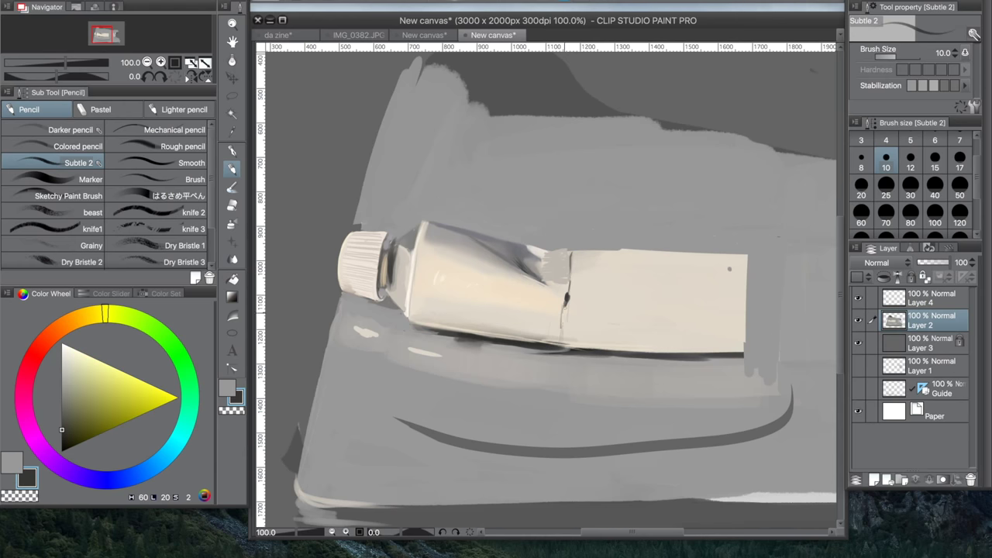
left_click(568, 297, "alt")
left_click(450, 242, "alt")
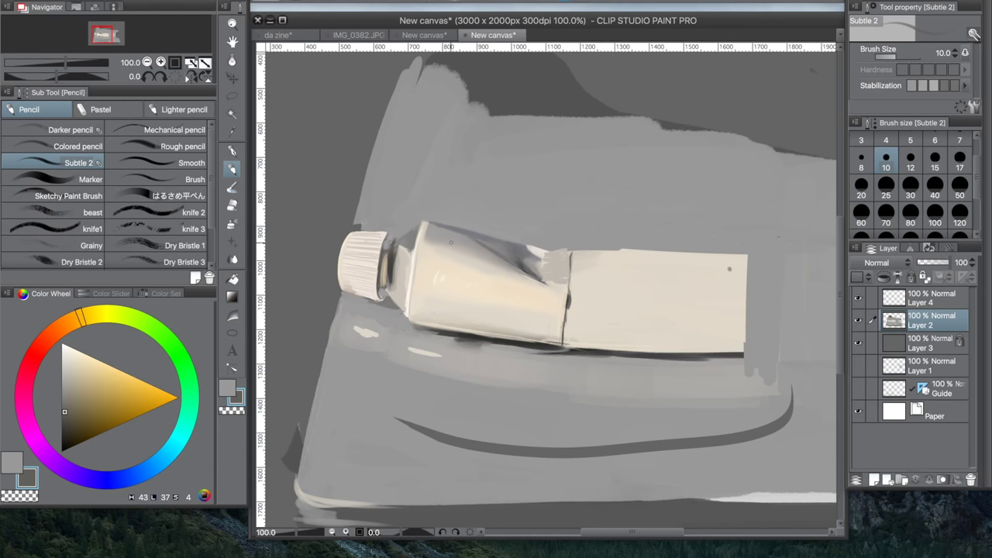
Step: Paint a dark band across the tube near its far end and trim the end's edge with background grey
left_click(415, 255, "alt")
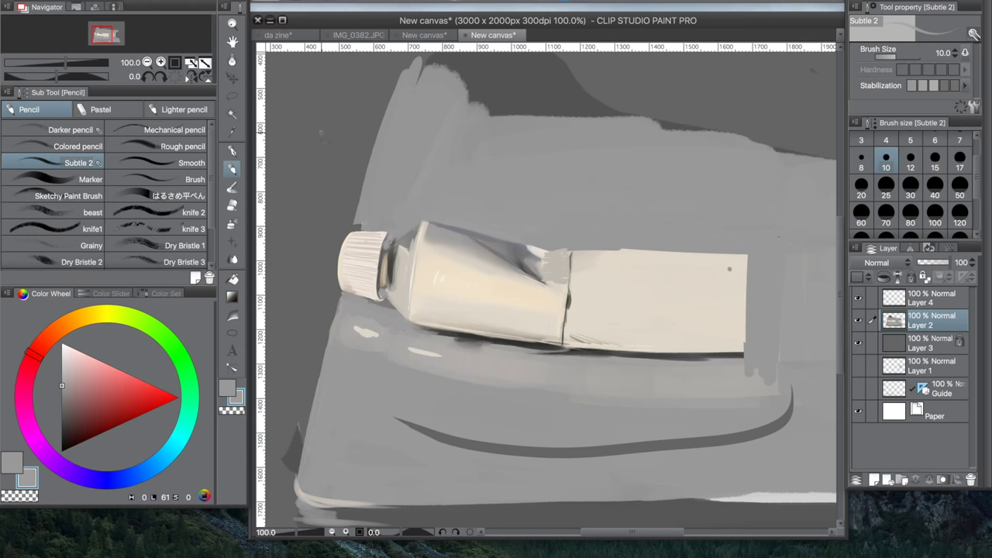
left_click_drag(712, 257, 717, 337)
left_click_drag(735, 255, 733, 372)
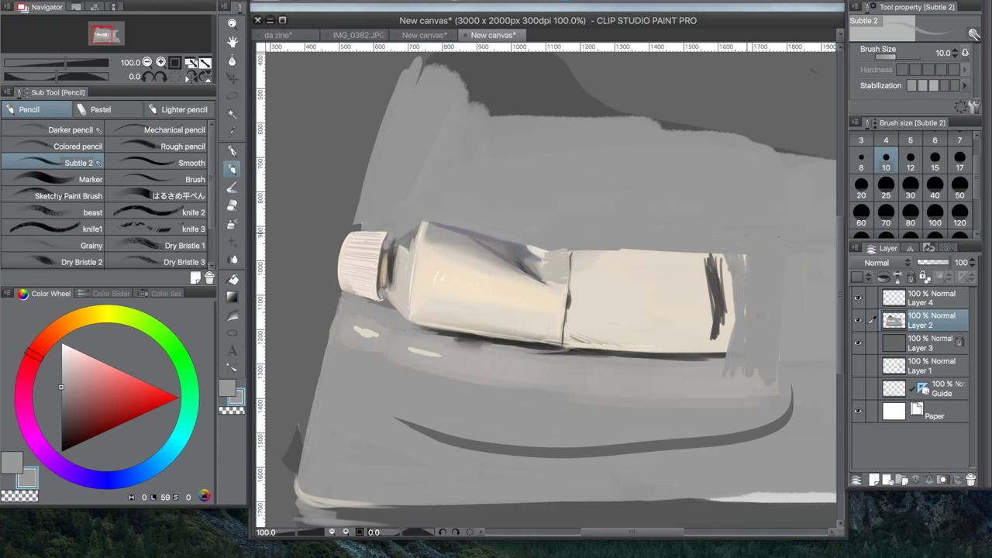
Step: Blend the light spot below the cap into the surface with the Sketchy Paint Brush at size 25
left_click(375, 337, "alt")
left_click(68, 195)
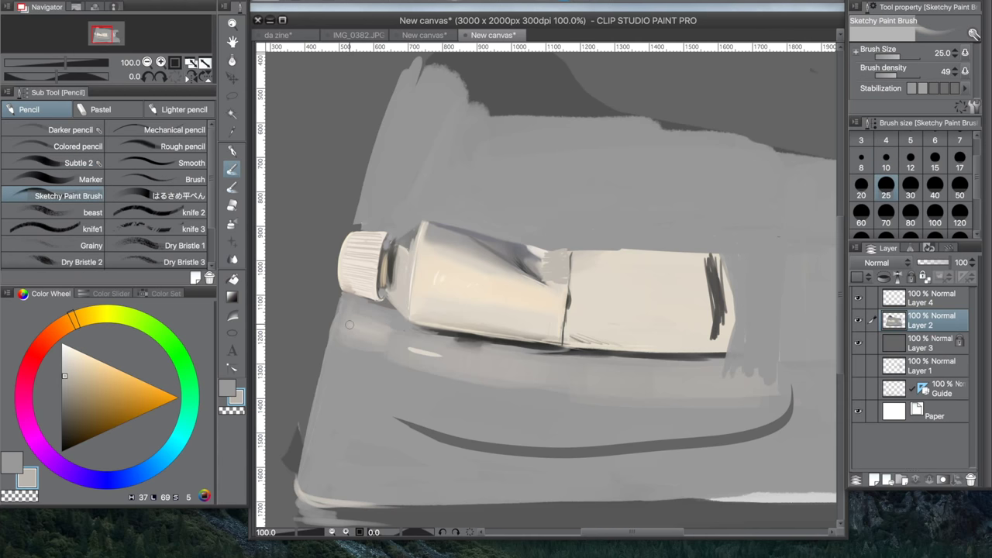
left_click(304, 262, "alt")
Step: Narrow the dark band at the tube's far end with cream strokes, refining it at size 8
left_click(644, 294, "alt")
left_click_drag(709, 260, 713, 333)
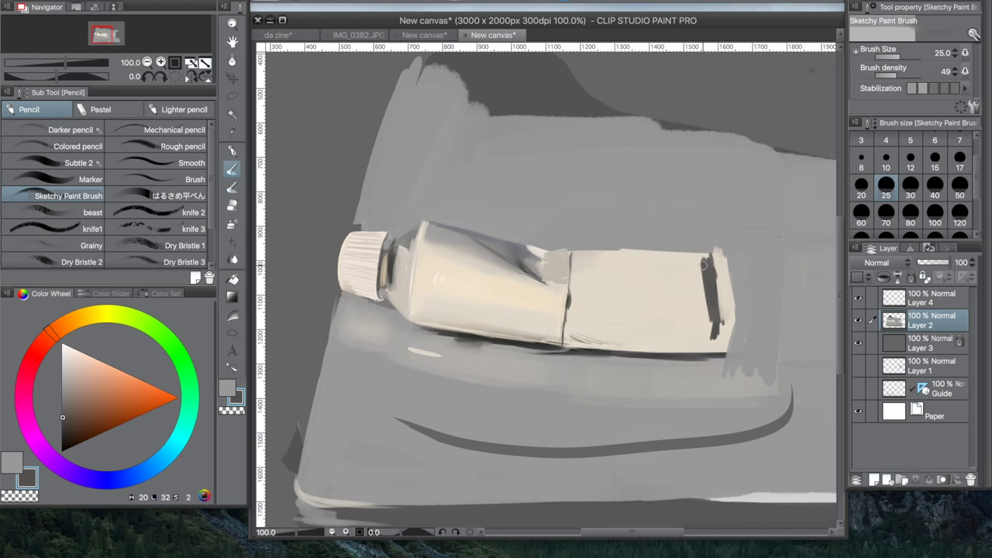
left_click(861, 159)
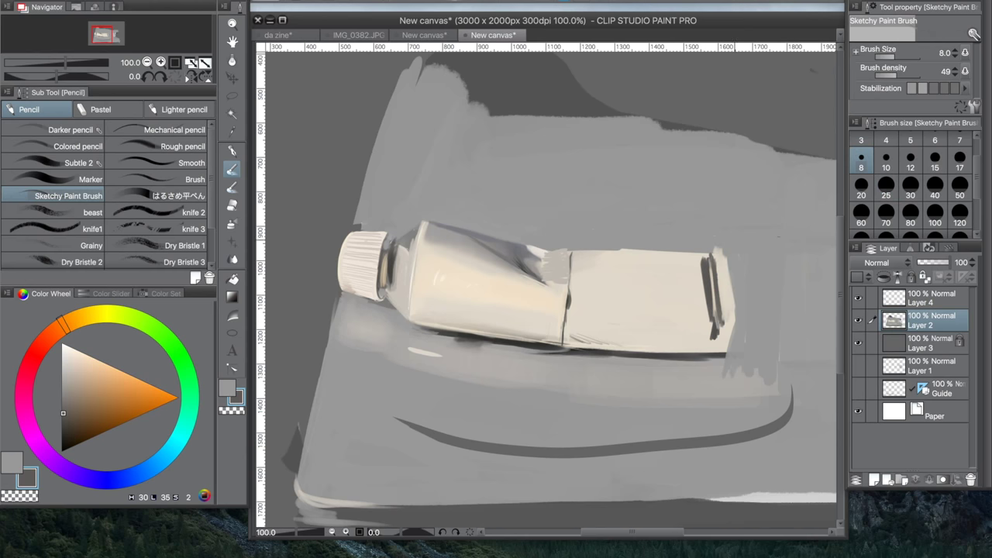
Step: Reshape the tube's upper edge beyond the crease into a shallow concave curve with the Sketchy Paint Brush at size 30
left_click(650, 245, "alt")
left_click(910, 190)
left_click(577, 256, "alt")
mouse_move(543, 251)
left_mouse_down()
mouse_move(709, 250)
mouse_move(719, 256)
mouse_move(706, 310)
left_mouse_up()
Step: Model the dark fold at the tube's far end with cream, brown and bluish grey tones at size 12
left_click(910, 159)
left_click(704, 276, "alt")
left_click(597, 243, "alt")
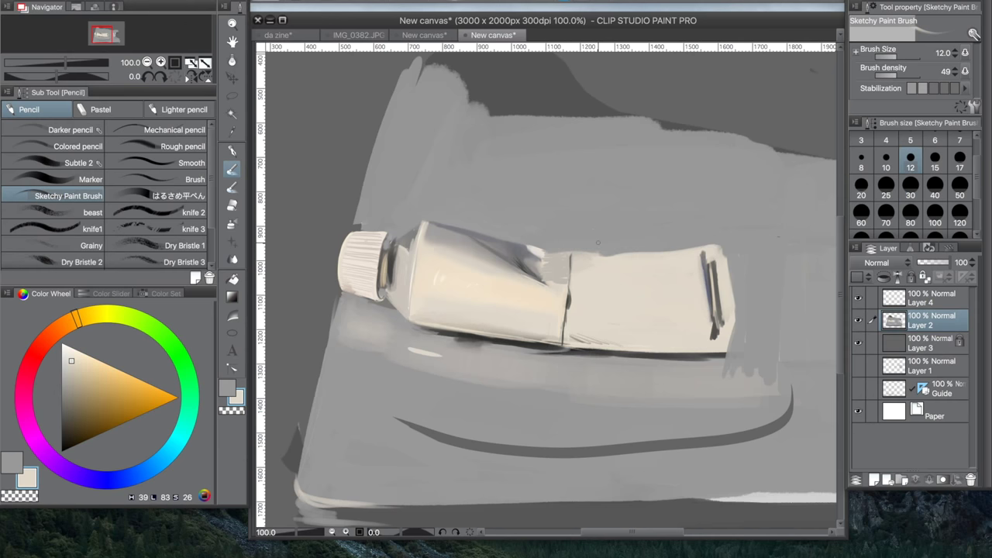
left_click_drag(714, 310, 714, 341)
left_click(717, 293, "alt")
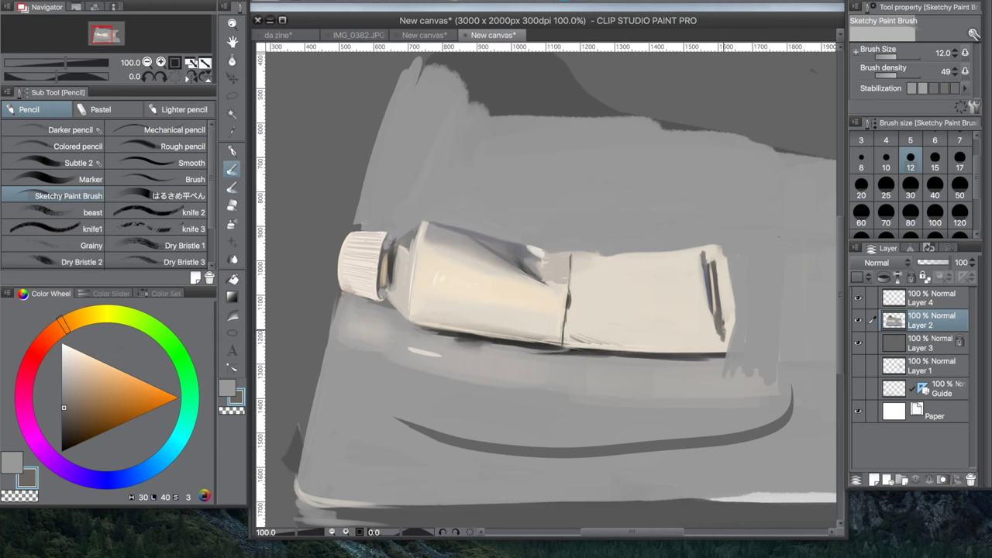
left_click(682, 295, "alt")
left_click(713, 286, "alt")
left_click_drag(709, 252, 713, 310)
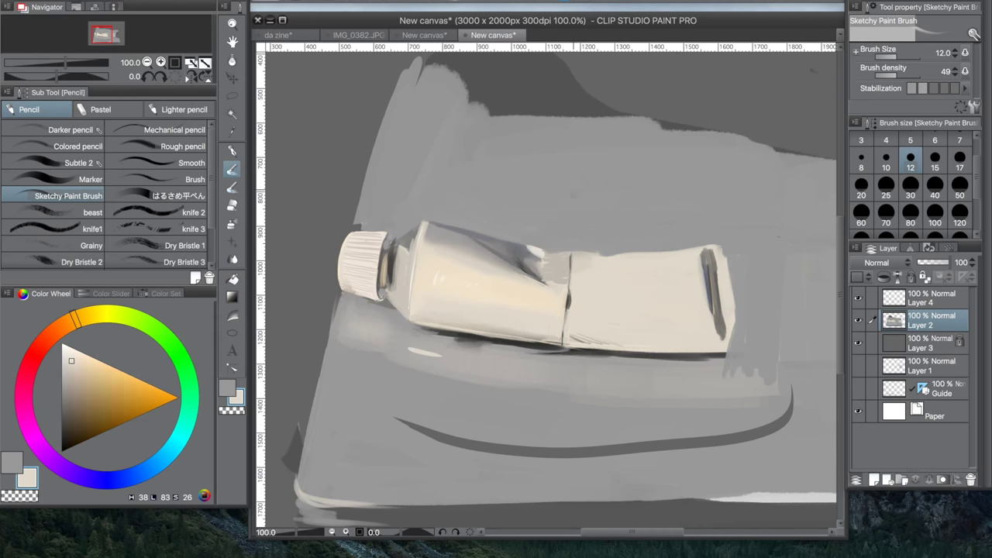
Step: Trim the cap's outline with background grey and add a dark blue contact shadow under the near end of the tube
left_click(520, 265, "alt")
left_click(424, 242, "alt")
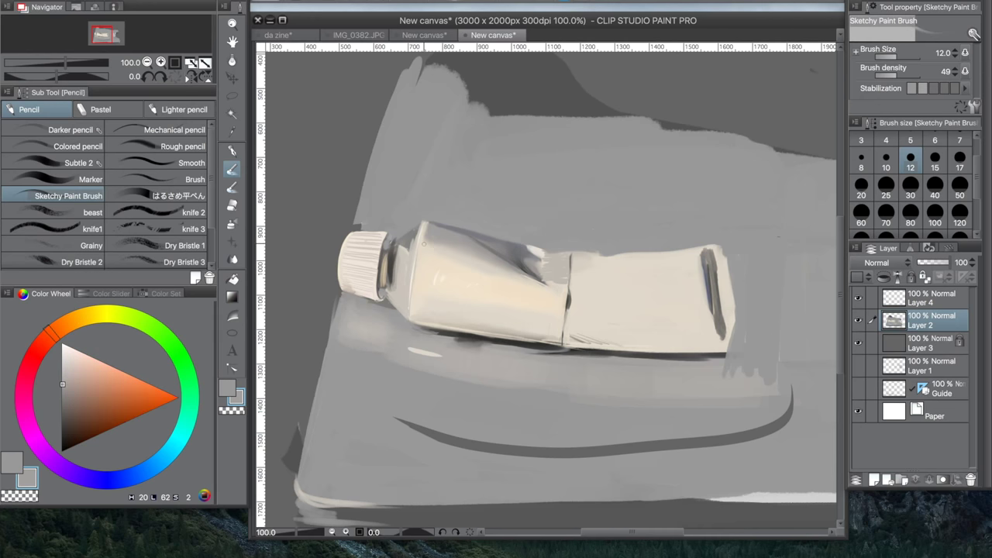
key("p")
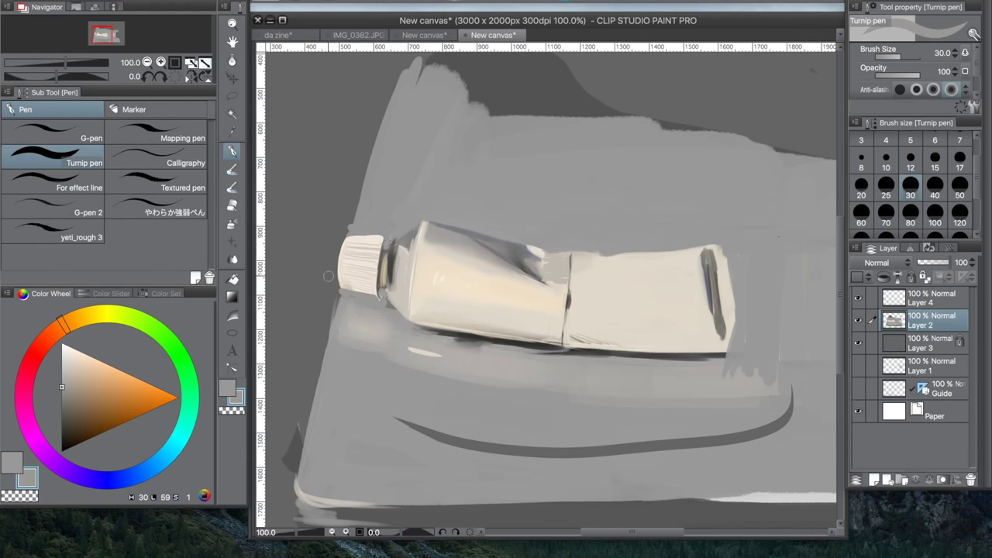
left_click(713, 299, "alt")
left_click_drag(439, 335, 493, 341)
Step: Deepen the far-end fold, edge it in cream and add a near-white highlight at its lower corner with the Turnip pen at size 12
left_click(713, 287, "alt")
left_click(911, 157)
left_click_drag(714, 252, 719, 338)
left_click(659, 310, "alt")
mouse_move(725, 255)
left_mouse_down()
mouse_move(732, 350)
mouse_move(716, 345)
left_mouse_up()
left_click(728, 347, "alt")
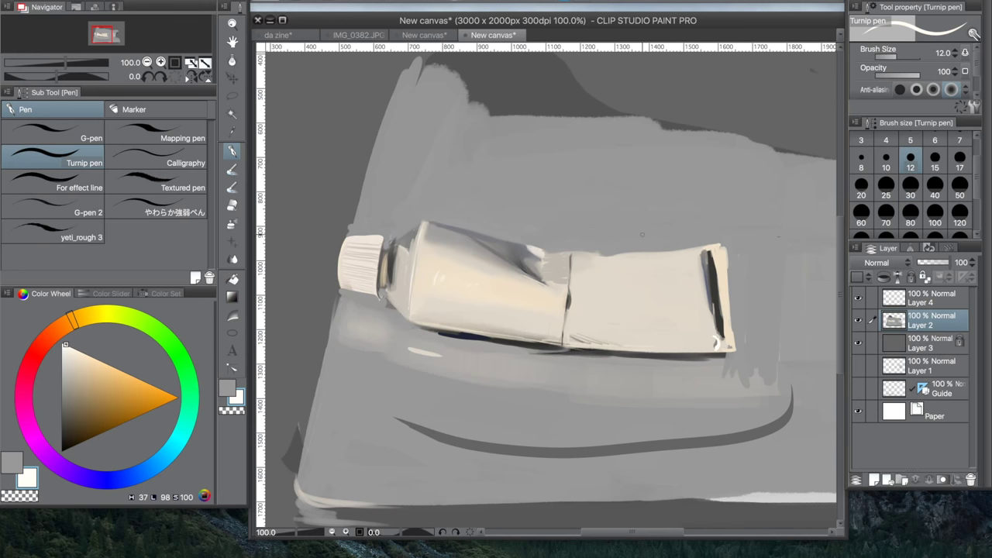
left_click(717, 345, "alt")
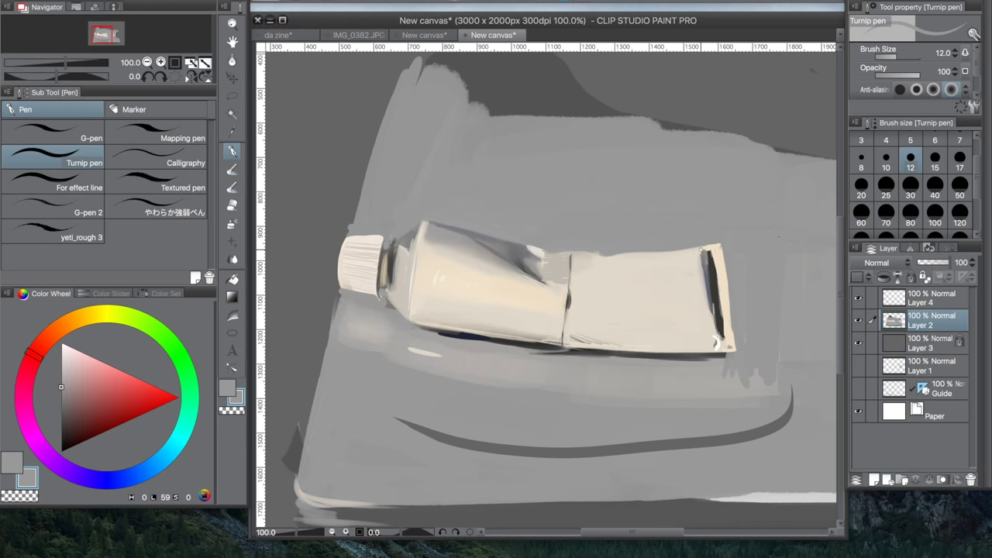
Step: Strengthen the dark contact shadow along the tube's lower edge, working partly with the canvas rotated -60 degrees, and reset the rotation
left_click(441, 273, "alt")
left_click(351, 257, "alt")
key("minus")
key("minus")
key("minus")
key("minus")
left_click(613, 233, "alt")
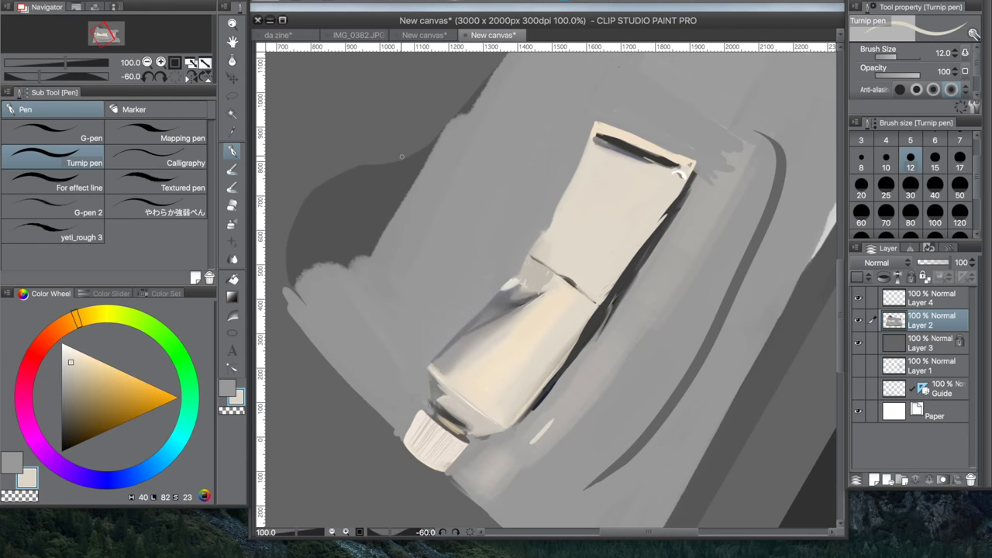
left_click(401, 156, "alt")
key("ctrl+@")
left_click_drag(481, 333, 536, 341)
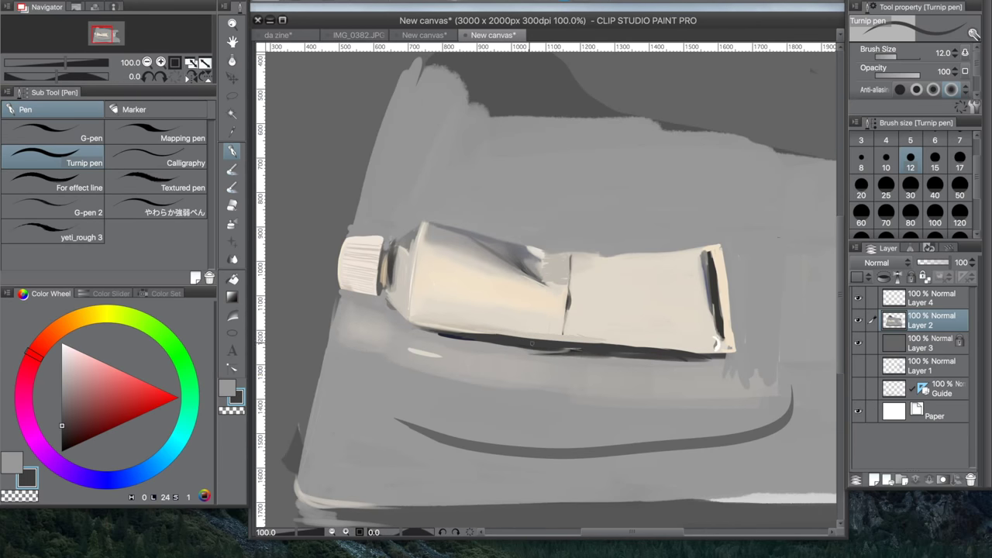
Step: Extend the tube's far lower corner slightly and tidy its edge with surface grey
left_click(450, 334, "alt")
left_click(396, 332, "alt")
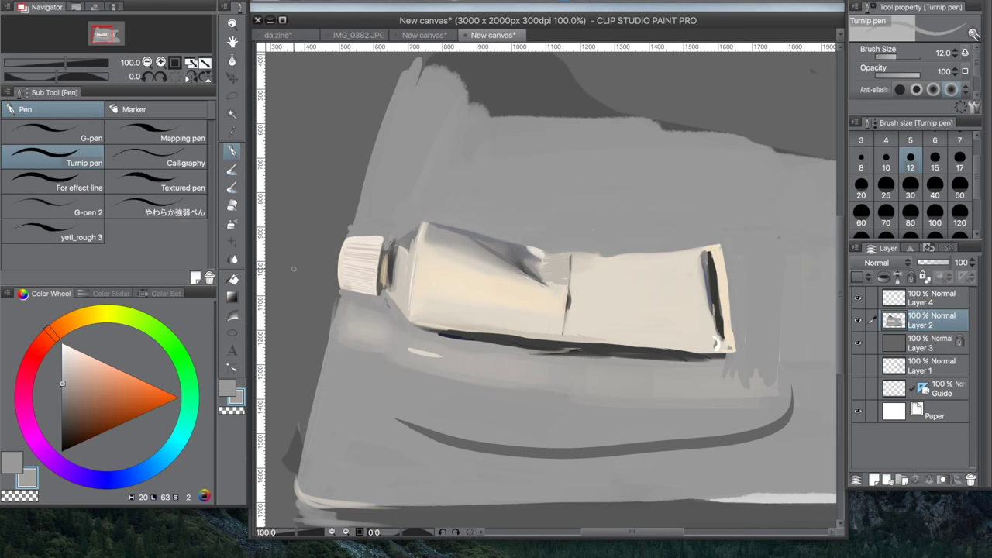
left_click(717, 346, "alt")
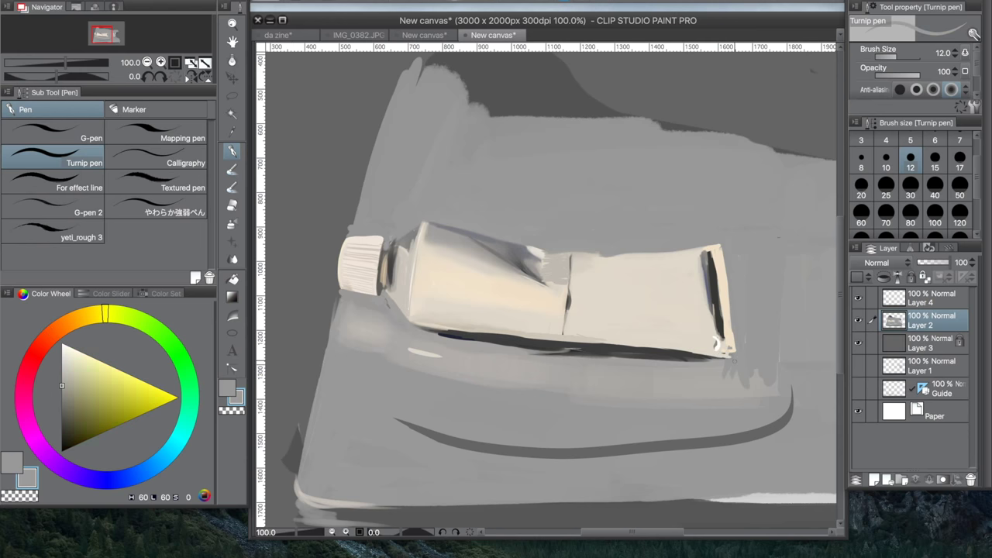
Step: Thin the contact shadow under the near half of the tube and redefine its dark edge with the Sketchy Paint Brush at size 12
key("p")
left_click_drag(439, 336, 560, 349)
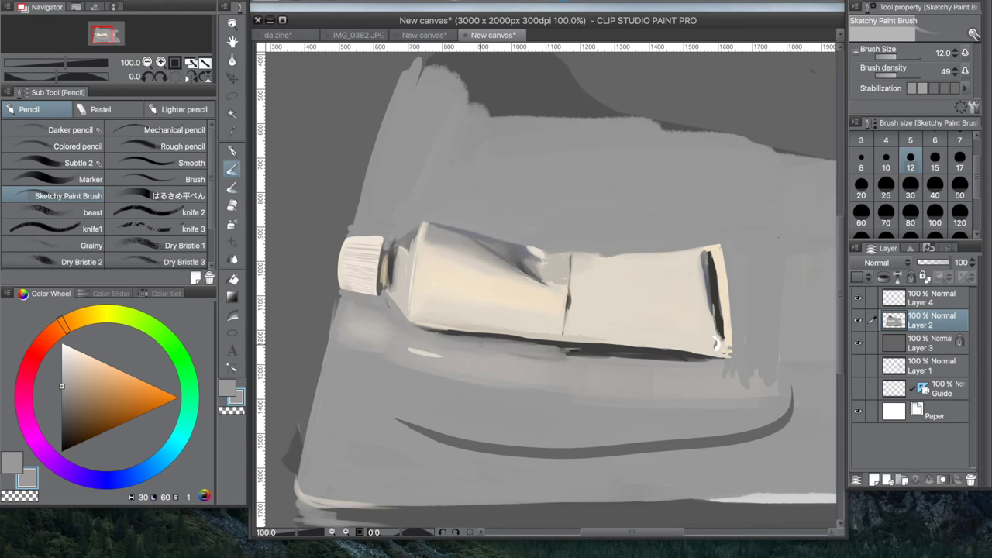
left_click(473, 332, "alt")
left_click_drag(419, 332, 523, 335)
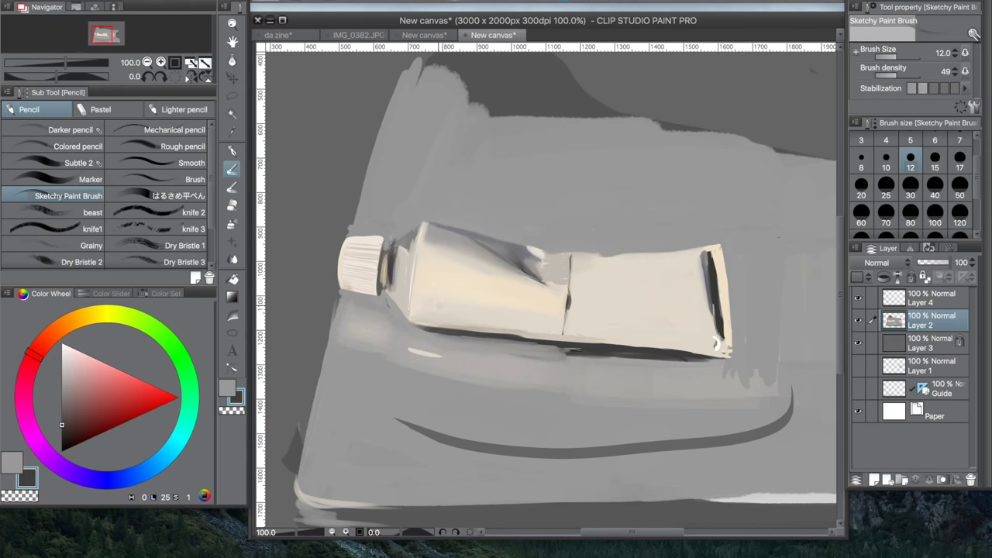
Step: Add warm cream strokes to the tube's far half and airbrush soft cream reflected light onto the surface below it at size 120
left_click(586, 303, "alt")
key("b")
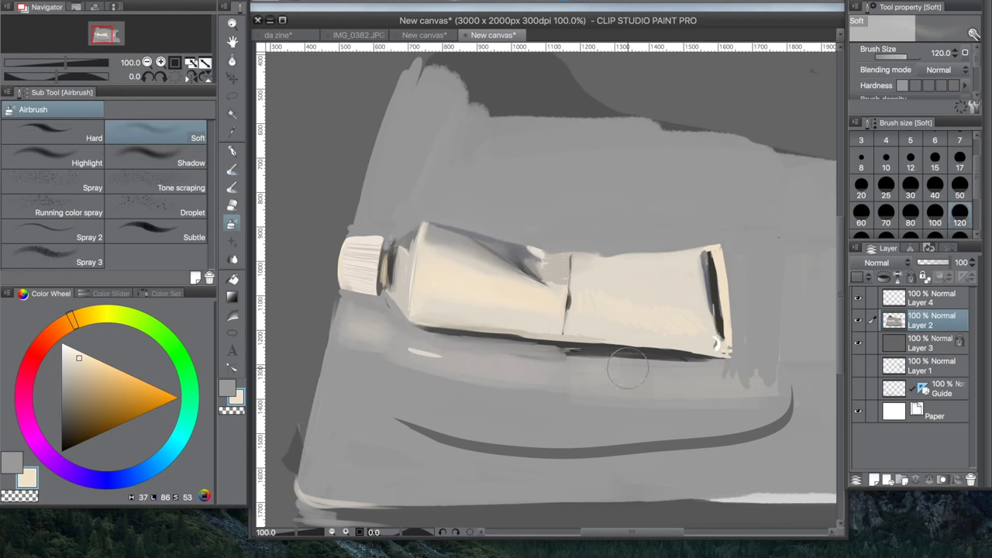
left_click_drag(551, 350, 713, 378)
Step: Choose a very dark blue and darken the contact shadow beneath the tube with the Soft airbrush at size 25
left_click(106, 311)
left_click(113, 473)
left_click(64, 434)
left_click_drag(581, 349, 449, 335)
left_click_drag(550, 355, 446, 339)
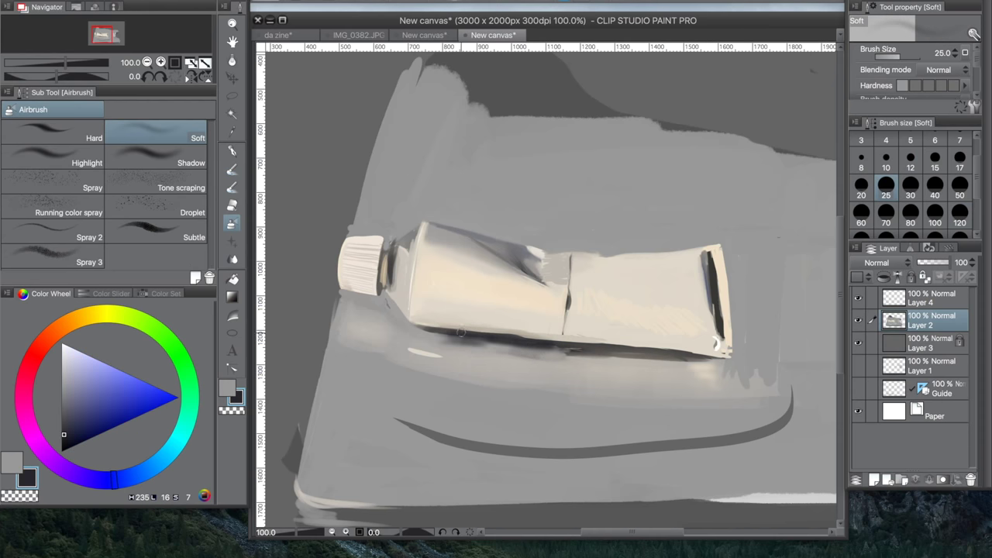
Step: Add a faint cream glow on the surface below the cap, and lasso the cap to move it closer to the tube
left_click(365, 302, "alt")
key("m")
left_click_drag(335, 226, 330, 295)
left_click_drag(365, 263, 369, 268)
key("ctrl+d")
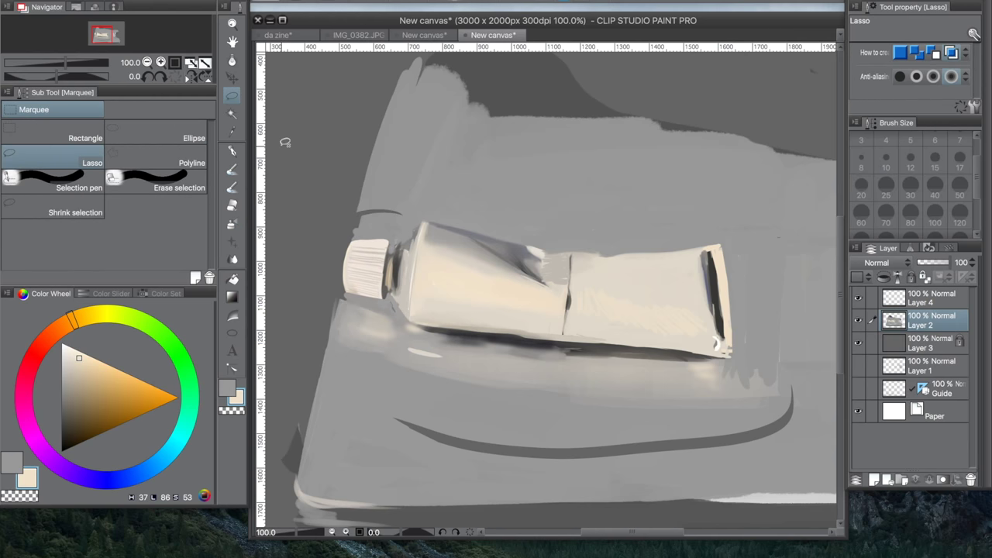
key("p")
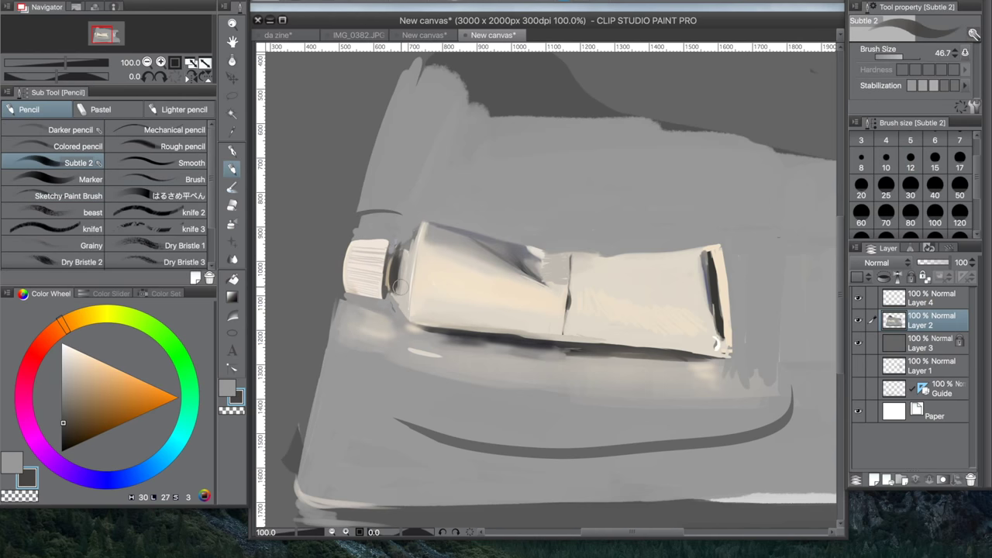
Step: Rework the tube's neck and redefine the near half's lower edge with sampled colours using the Subtle 2 brush
left_click(392, 268, "alt")
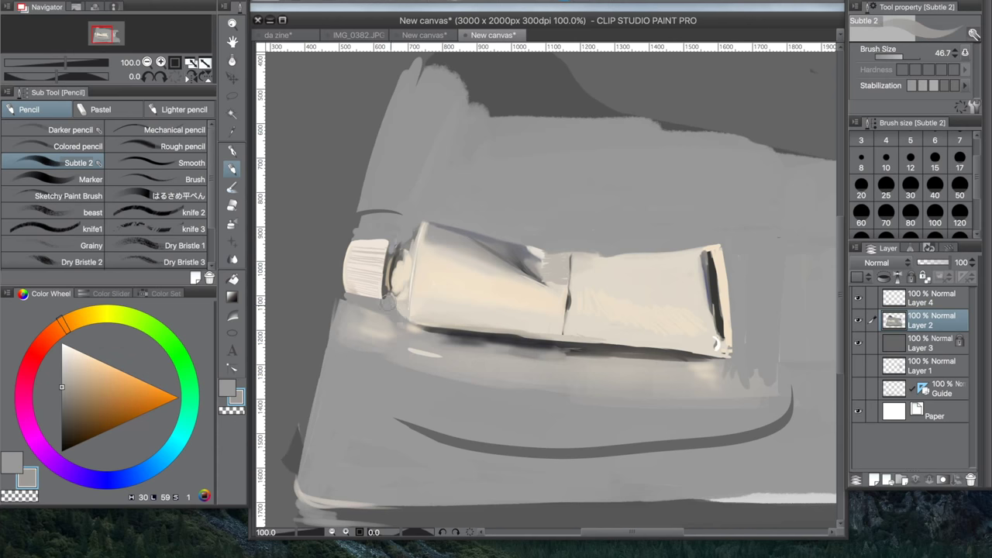
left_click(465, 334, "alt")
left_click_drag(526, 339, 415, 321)
left_click(436, 311, "alt")
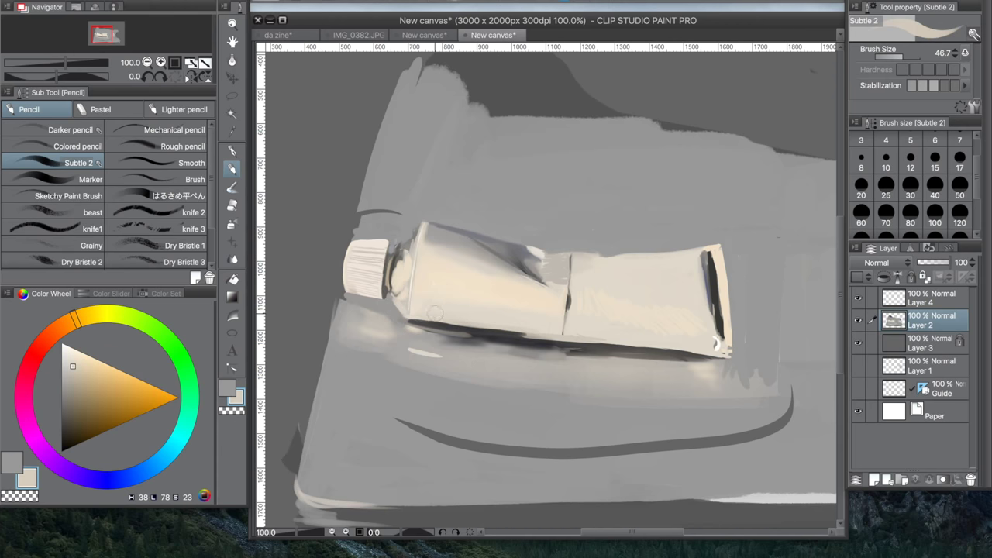
Step: Paint dark strokes below the surface's near corner and clean up its side edge using the Subtle 2 brush at size 8
scroll(307, 303, "down", 2)
mouse_move(335, 459)
left_mouse_down()
mouse_move(430, 463)
mouse_move(416, 476)
left_mouse_up()
left_click_drag(292, 380, 295, 447)
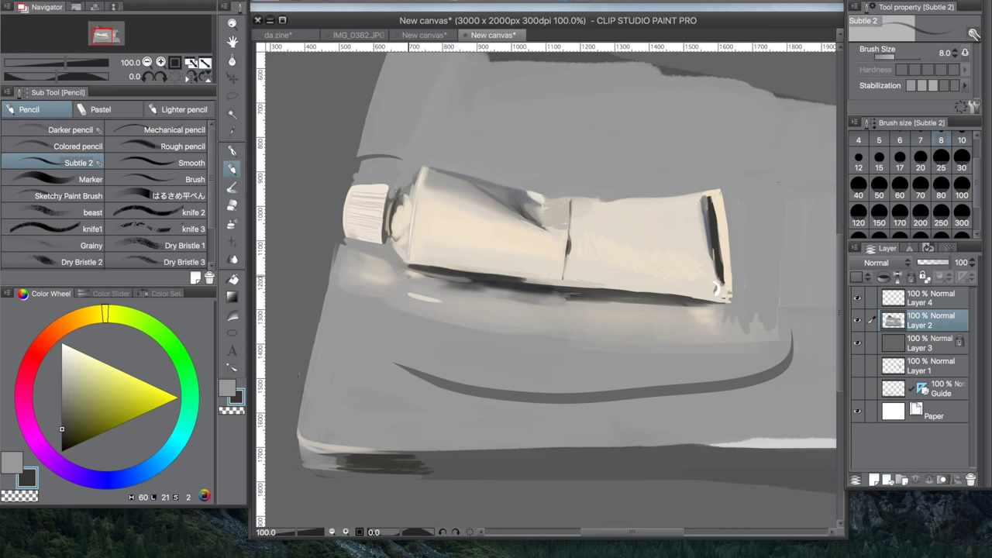
Step: Lasso the whole tube and rotate it slightly counterclockwise with a free transform
left_click(158, 163)
key("m")
key("ctrl+t")
left_click_drag(364, 255, 356, 279)
key("Return")
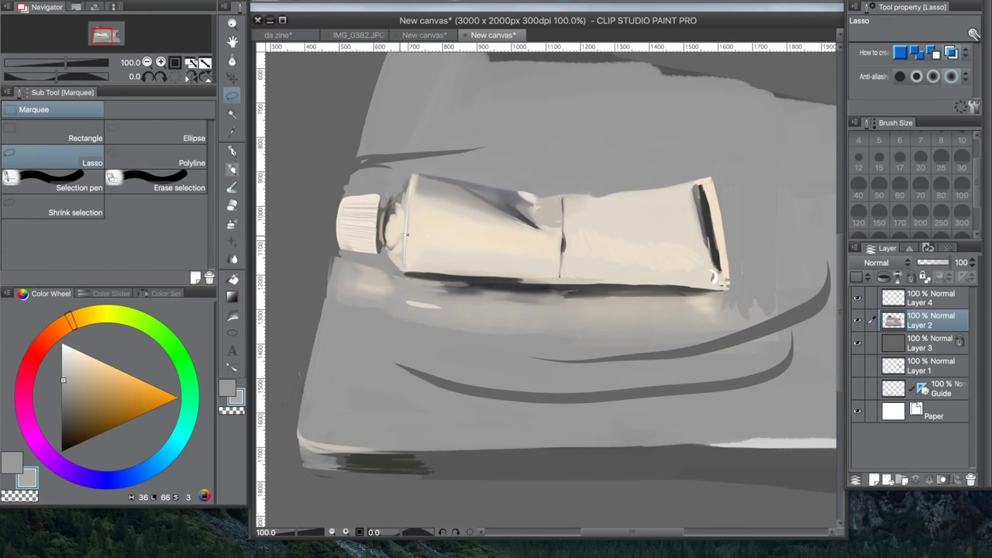
Step: Cover the dark marks above the cap with sampled grey and paint a shadow beneath the cap using the Smooth brush at size 70
key("p")
left_click(480, 252, "alt")
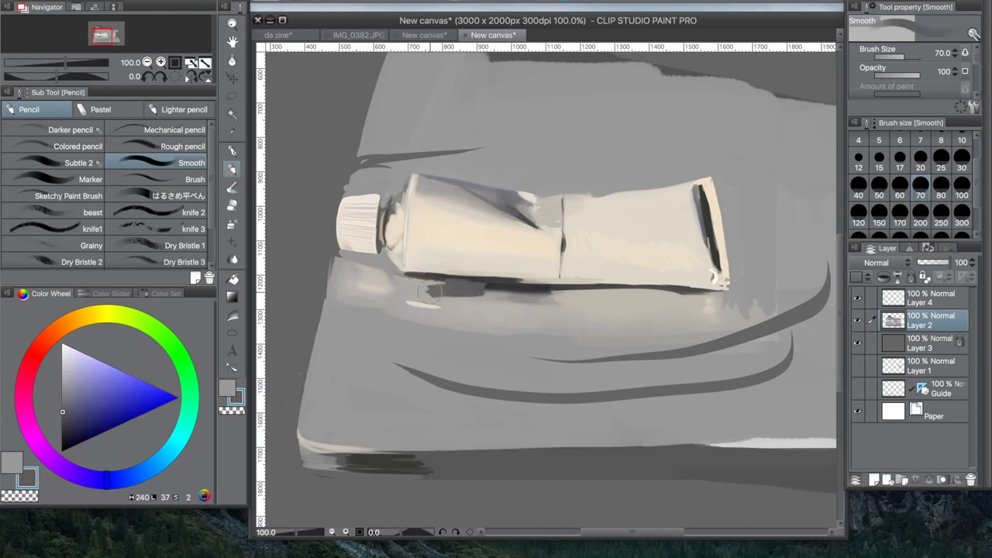
left_click(448, 122, "alt")
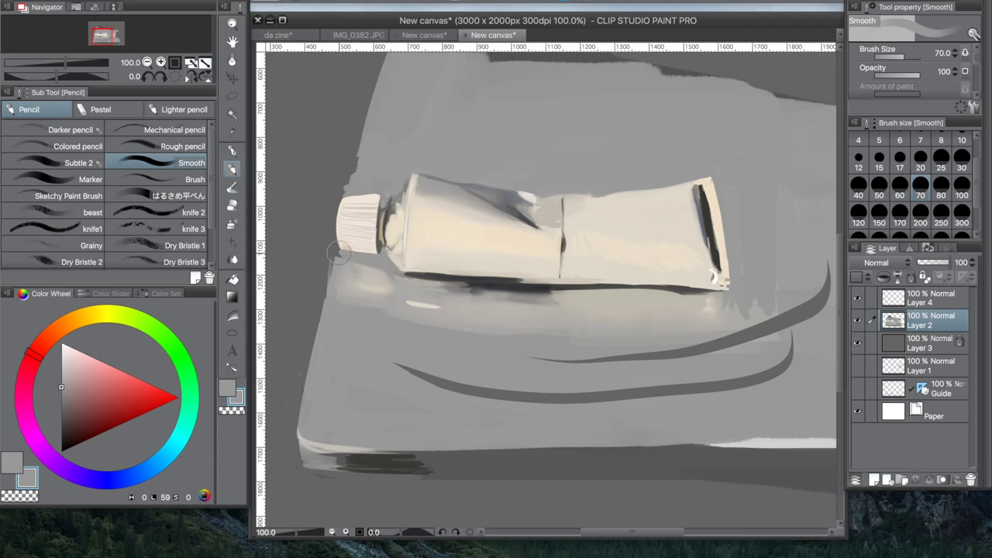
left_click(368, 262, "alt")
key("bracketleft")
key("bracketleft")
key("bracketleft")
key("bracketleft")
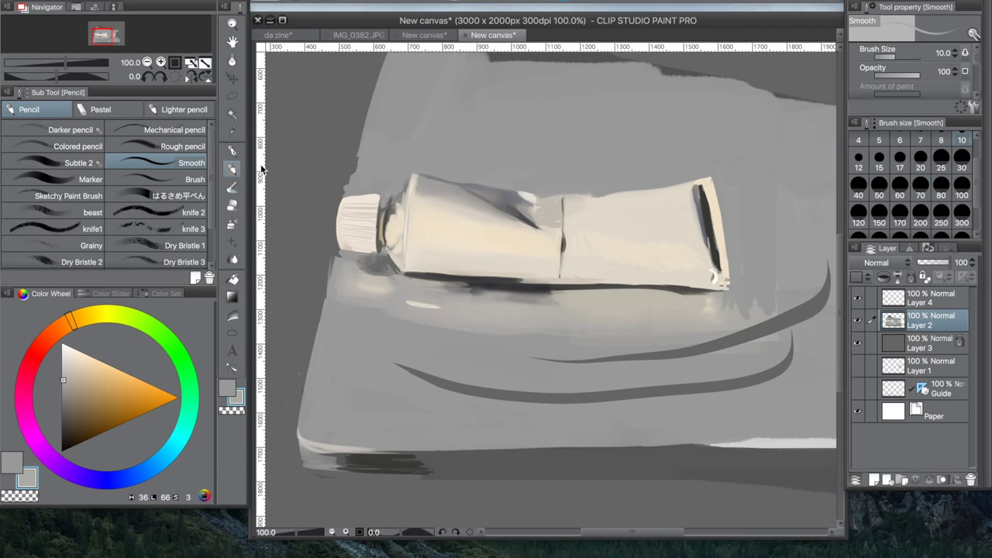
Step: Paint out the dark curves on the surface and blend a warm glow below the tube with the はるさめ平ぺん brush at size 100
left_click(159, 195)
left_click(365, 302, "alt")
left_click_drag(399, 369, 821, 294)
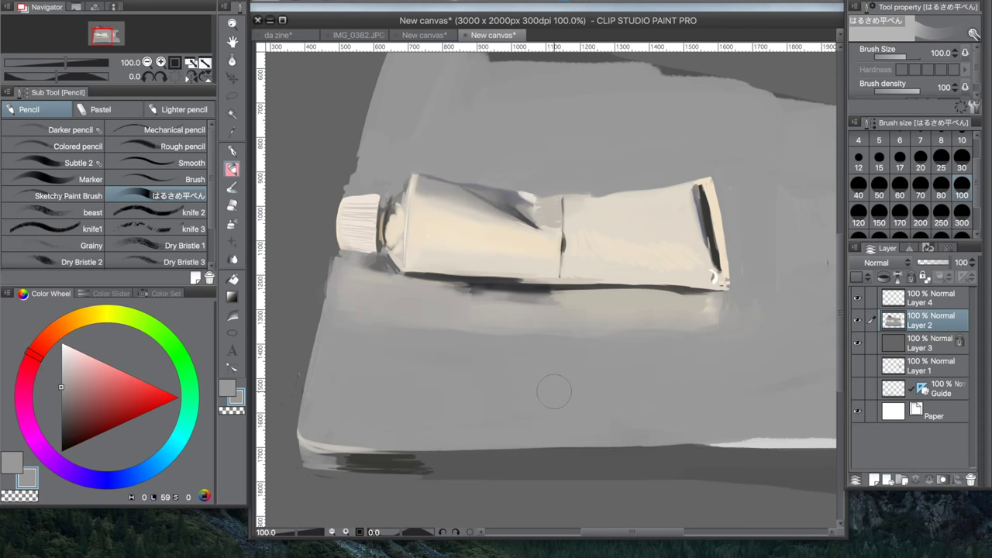
key("x")
left_click_drag(284, 344, 663, 329)
key("x")
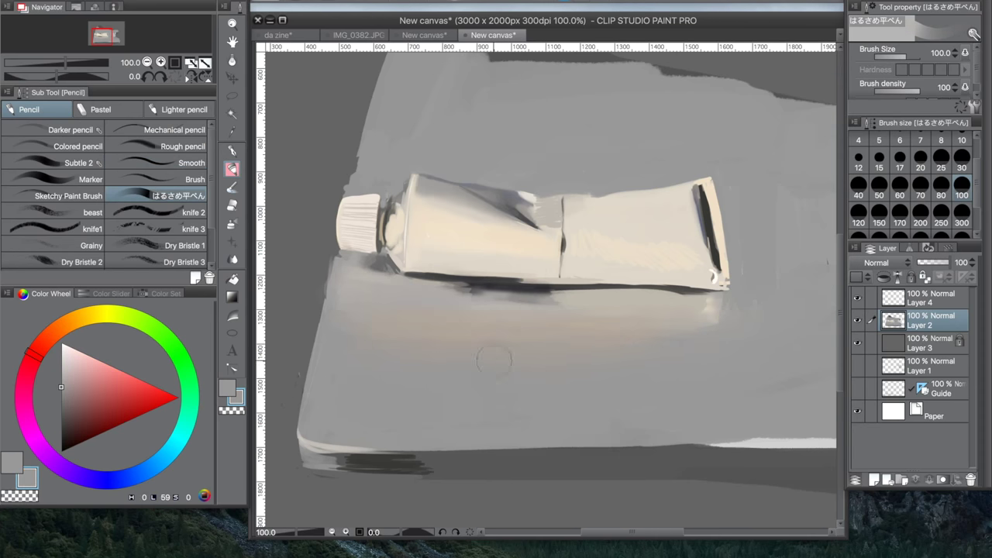
Step: Reduce the brush to size 20 and rework the area beside the fold's highlight with sampled cream
key("bracketleft")
key("bracketleft")
key("bracketleft")
key("bracketleft")
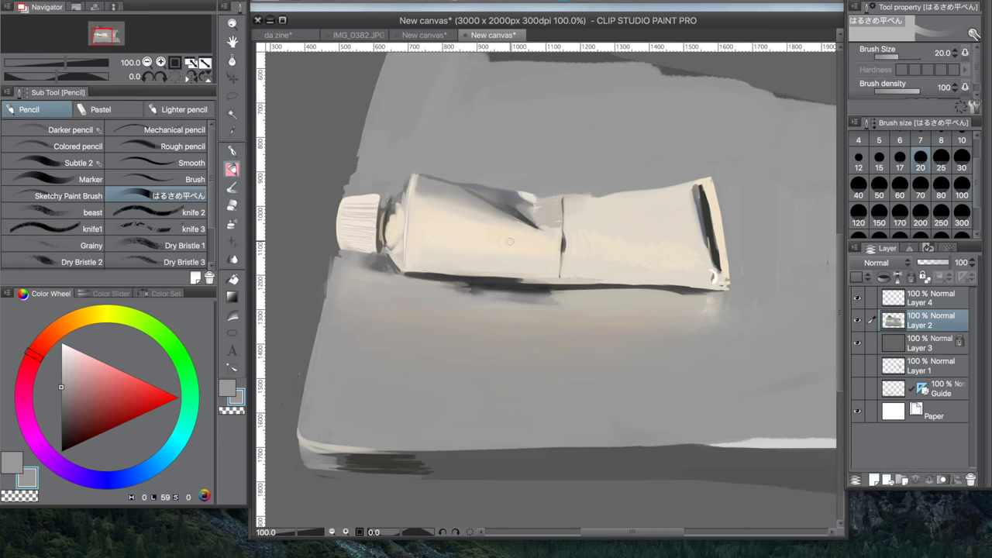
left_click(536, 209, "alt")
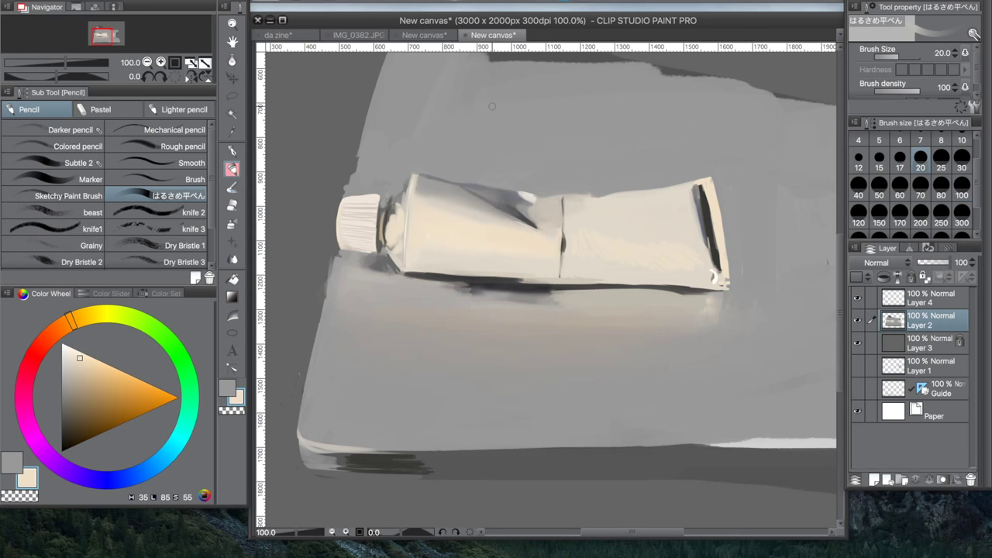
Step: Paint muted grey and cream planes along the far half's upper side and shorten the dark fold crease on the near half
left_click(589, 237, "alt")
mouse_move(593, 232)
left_mouse_down()
mouse_move(682, 193)
mouse_move(659, 209)
left_mouse_up()
left_click(657, 210, "alt")
left_click(599, 186, "alt")
left_click_drag(598, 186, 667, 194)
left_click(583, 199, "alt")
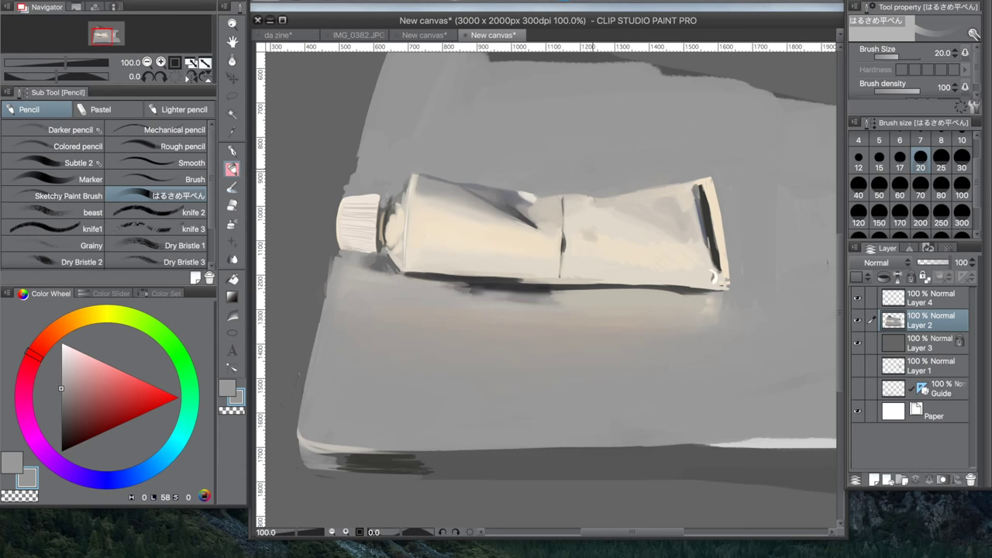
left_click(547, 231, "alt")
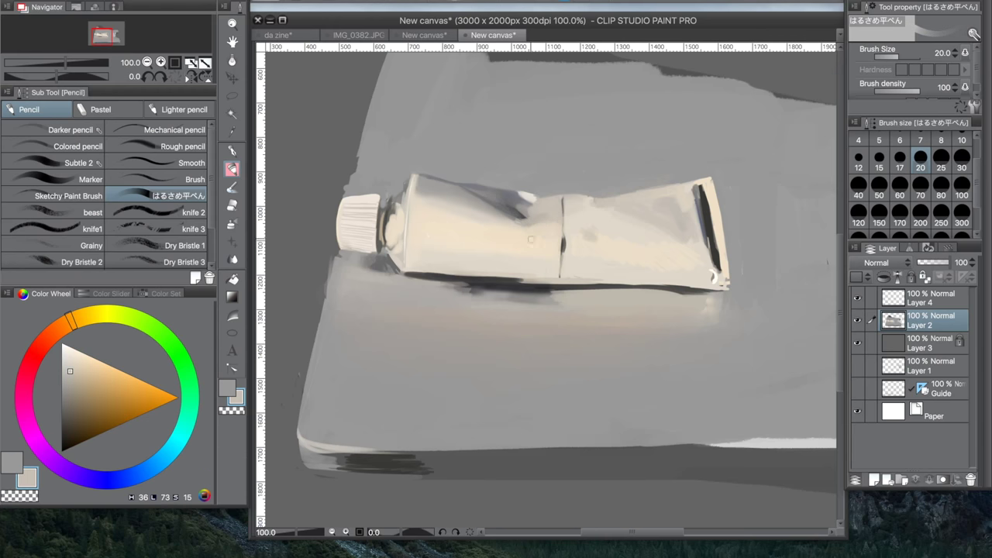
left_click(486, 238, "alt")
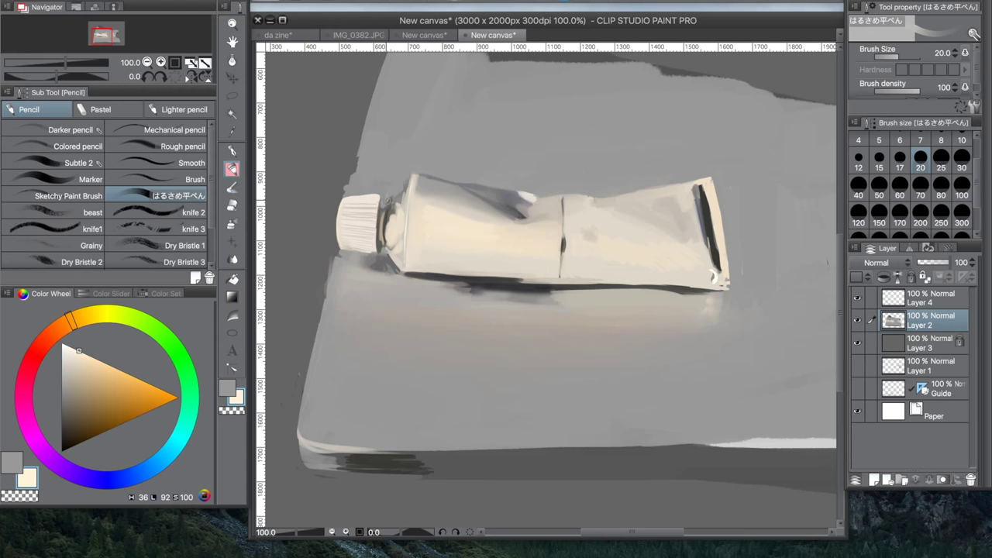
Step: Shade the tube's neck with sampled dark tones and trim the shoulder's outline with background grey at size 12
left_click(392, 240, "alt")
left_click(388, 242, "alt")
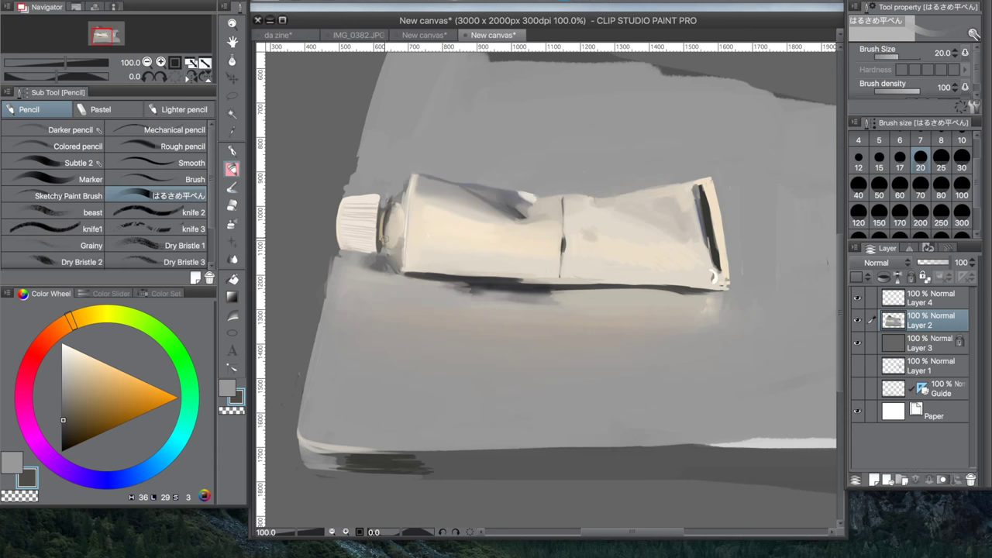
left_click(380, 231, "alt")
left_click(857, 161)
left_click(395, 192, "alt")
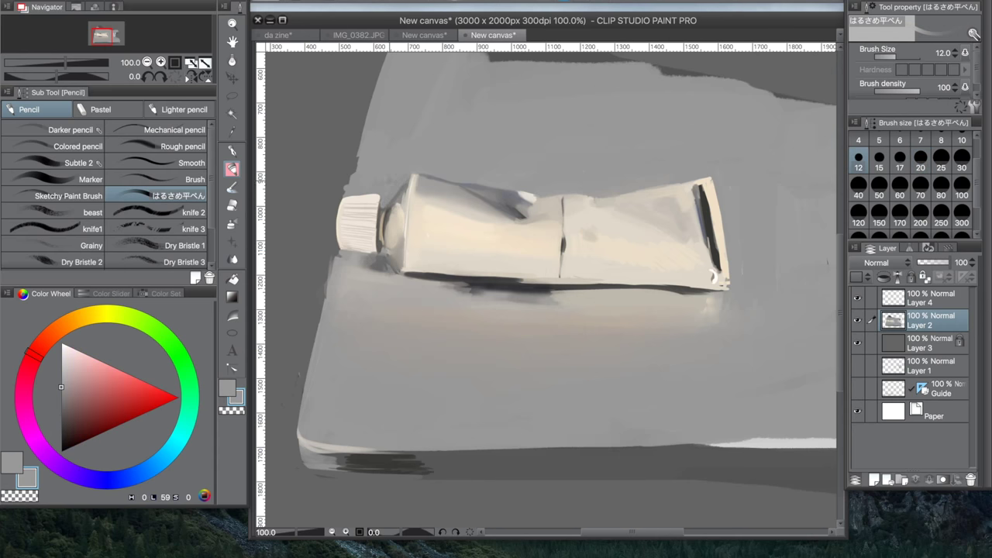
Step: Refine the neck and shoulder and reshape the shadow beneath the cap with sampled greys at size 12
left_click(388, 228, "alt")
left_click(390, 269, "alt")
left_click_drag(386, 267, 356, 259)
left_click(376, 256, "alt")
left_click(363, 268, "alt")
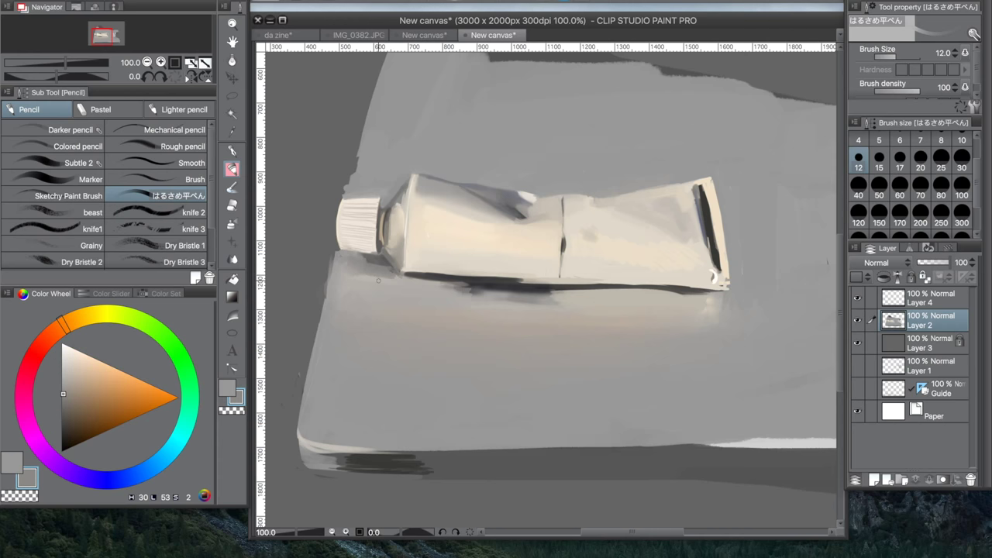
left_click(402, 275, "alt")
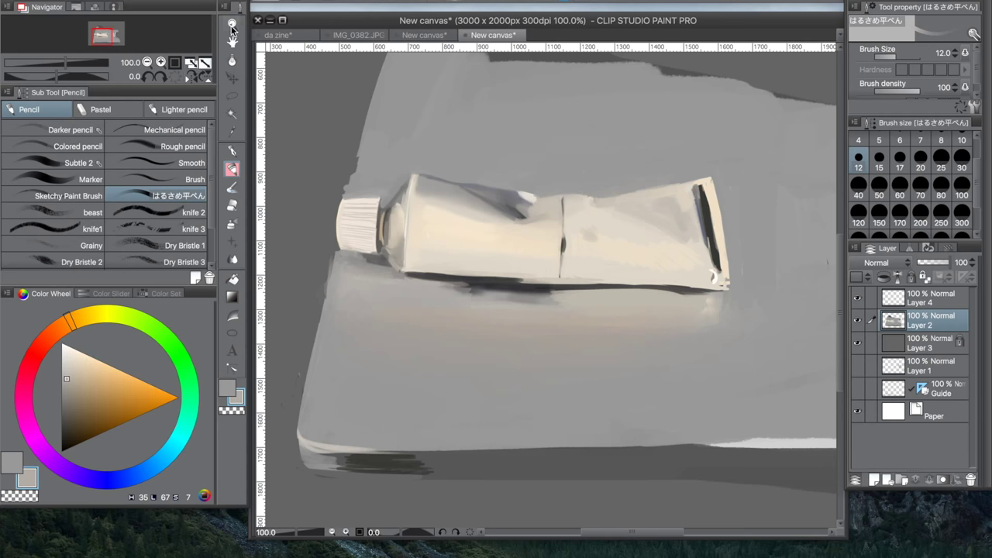
Step: Deepen the fold crease and cut back the surface's side edge below the cap with the Subtle 2 brush at size 15
left_click_drag(502, 198, 521, 216)
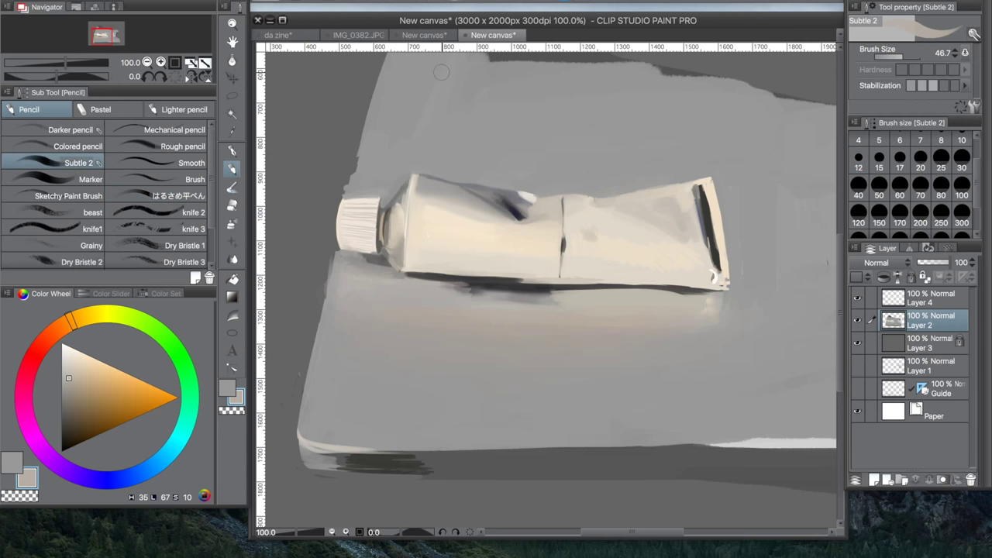
left_click(879, 157)
left_click_drag(335, 254, 294, 456)
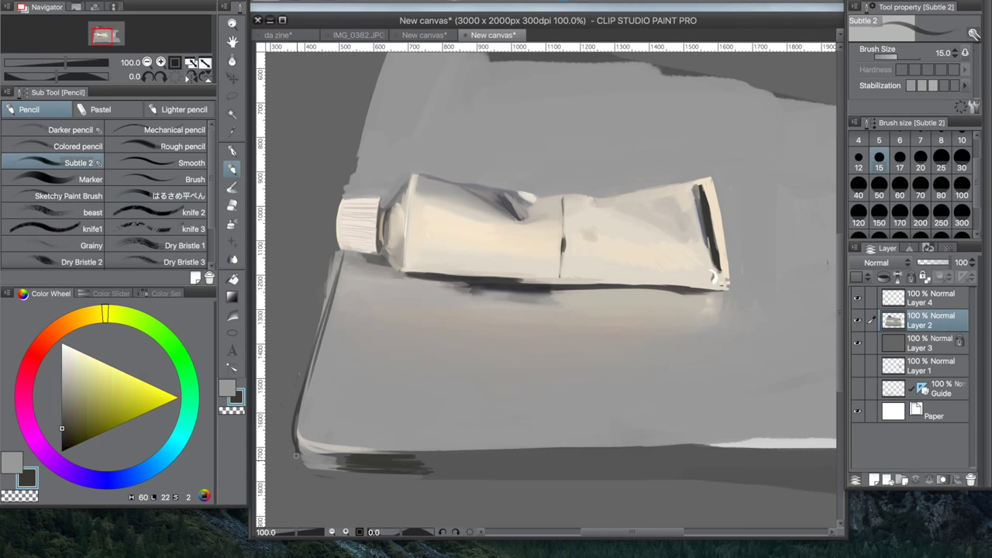
left_click(281, 245, "alt")
mouse_move(326, 326)
left_mouse_down()
mouse_move(341, 252)
mouse_move(296, 464)
left_mouse_up()
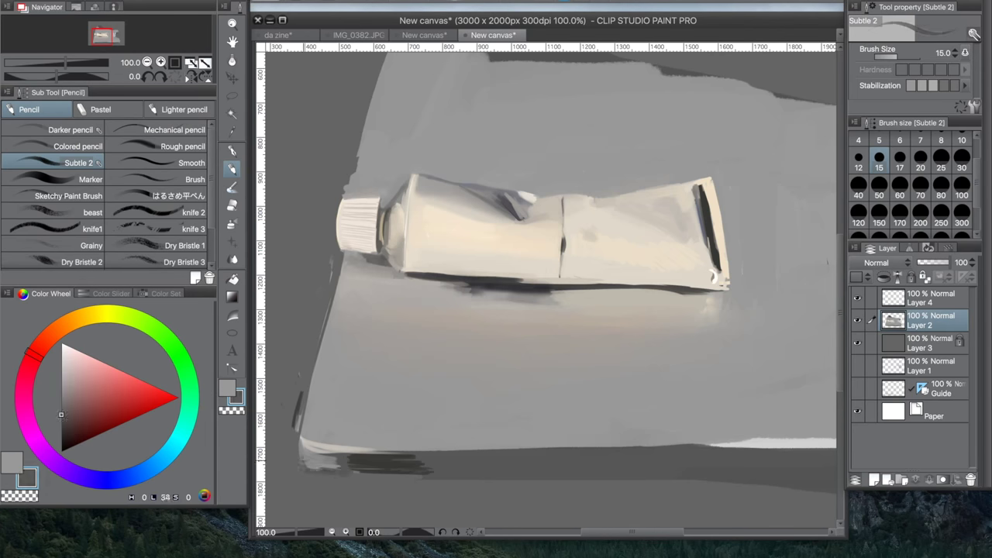
Step: Blend the surface's near corner and the glow below the tube with はるさめ平ぺん at size 70, and trim the edge above the cap
left_click(310, 448, "alt")
left_click(178, 195)
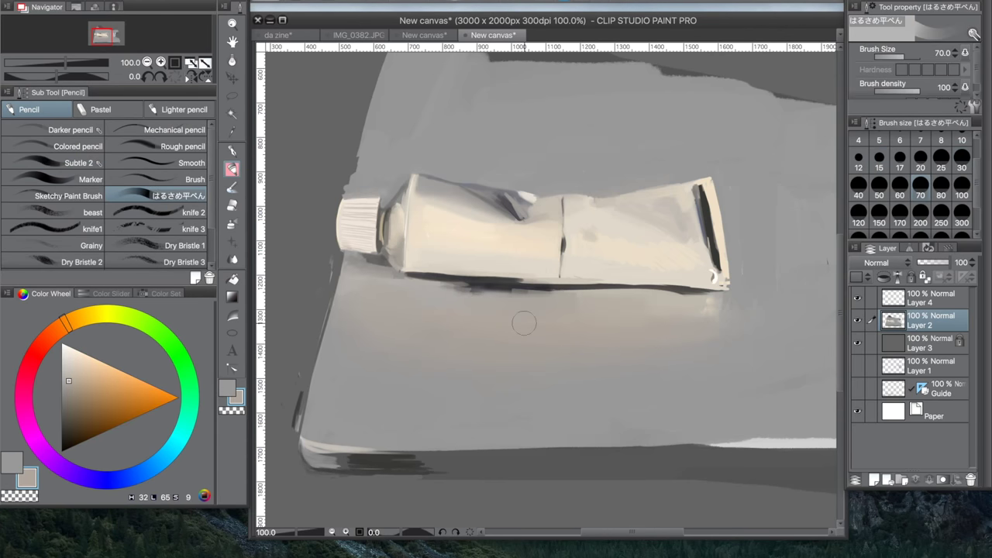
left_click_drag(362, 144, 344, 197)
Step: Trim the tube's folded far end with sampled grey and redefine its narrow edge with a smaller brush
left_click(744, 256, "alt")
mouse_move(733, 186)
left_mouse_down()
mouse_move(725, 288)
mouse_move(702, 273)
left_mouse_up()
left_click(879, 167)
left_click(692, 293, "alt")
left_click(728, 295, "alt")
mouse_move(717, 206)
left_mouse_down()
mouse_move(748, 213)
mouse_move(737, 291)
left_mouse_up()
Step: Block in a shadow shape on the surface beyond the tube's far end with the brush at size 60
left_click(900, 195)
left_click_drag(744, 197, 775, 208)
left_click(737, 233, "alt")
left_click_drag(721, 194, 756, 279)
Step: Sketch the rectangular outline of an object beyond the tube's far end with the Mechanical pencil
left_click(155, 129)
left_click_drag(769, 199, 768, 355)
left_click_drag(771, 192, 836, 187)
left_click_drag(766, 356, 835, 355)
Step: Choose a dark blue and fill the gap between the tube's far end and the sketched outline with shadow using はるさめ平ぺん
left_click(77, 427)
left_click(155, 195)
mouse_move(721, 205)
left_mouse_down()
mouse_move(737, 279)
mouse_move(775, 264)
left_mouse_up()
left_click(798, 155, "alt")
left_click_drag(760, 192, 835, 190)
left_click(744, 232, "alt")
left_click_drag(724, 203, 763, 279)
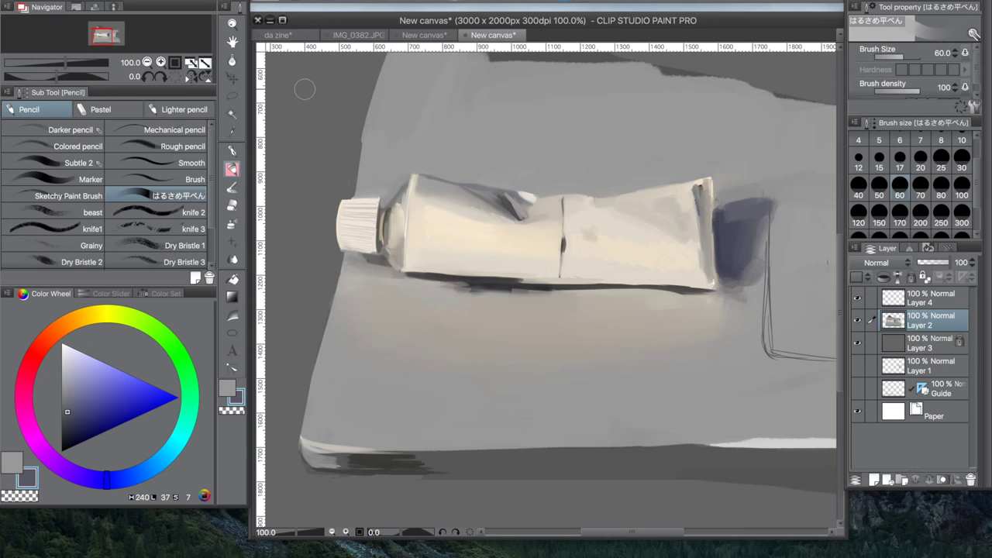
Step: Straighten the surface's side edge above the cap and blend the dark strokes along its front edge at size 60
left_click_drag(363, 186, 380, 56)
left_click(465, 496, "alt")
left_click_drag(395, 465, 488, 469)
left_click(434, 488, "alt")
left_click_drag(314, 462, 422, 465)
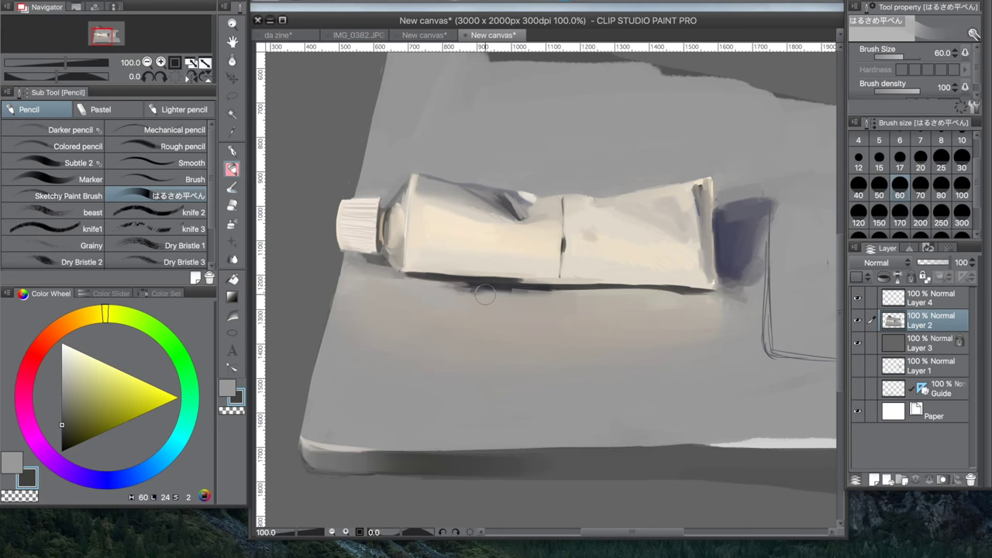
Step: Shade the tube's near half with sampled violet and refine the dark accents around the neck at size 7
left_click(736, 232, "alt")
left_click_drag(465, 232, 432, 217)
left_click(465, 232, "alt")
left_click(879, 140)
left_click(920, 140)
left_click(351, 210, "alt")
left_click_drag(438, 182, 538, 231)
Step: Soften the shading around the near half's fold and reshape its highlight with sampled tones, refining it at size 6
left_click(940, 168)
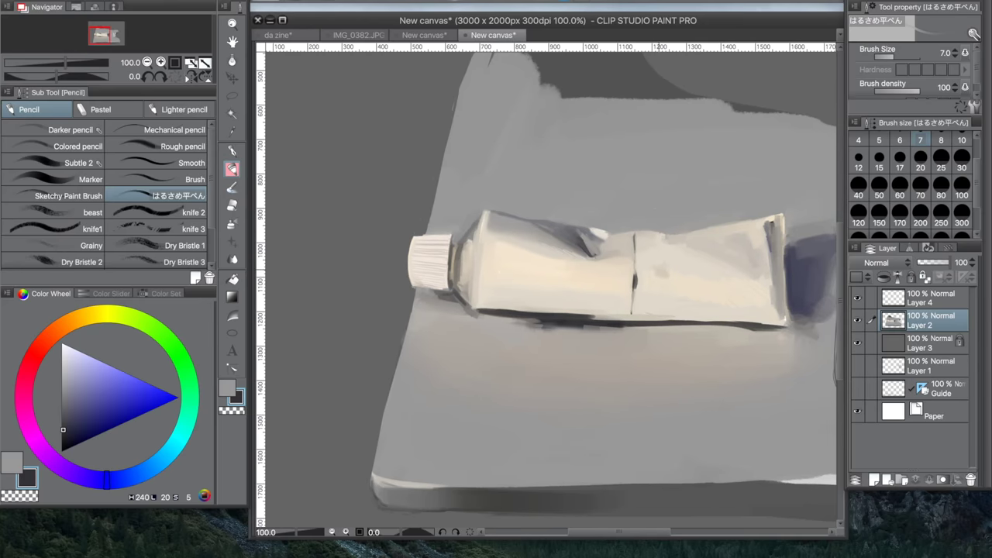
left_click(538, 231, "alt")
left_click(799, 267, "alt")
left_click(539, 231, "alt")
left_click(583, 245, "alt")
left_click(565, 268, "alt")
left_click(899, 140)
left_click(591, 242, "alt")
left_click(589, 250, "alt")
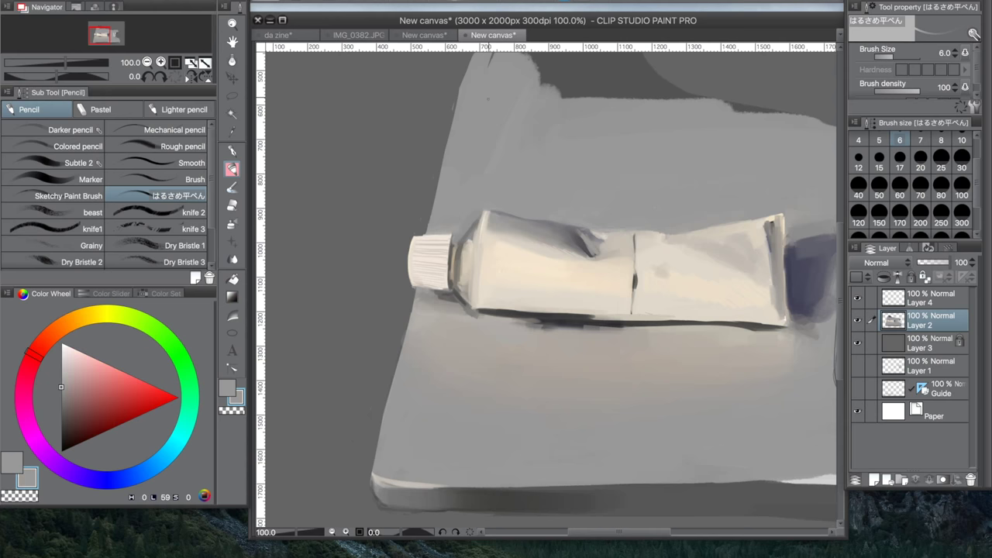
Step: Blend the contact shadow below the tube at size 20, draw a thin cream line along the surface's front edge, and switch to Subtle 2
left_click(920, 159)
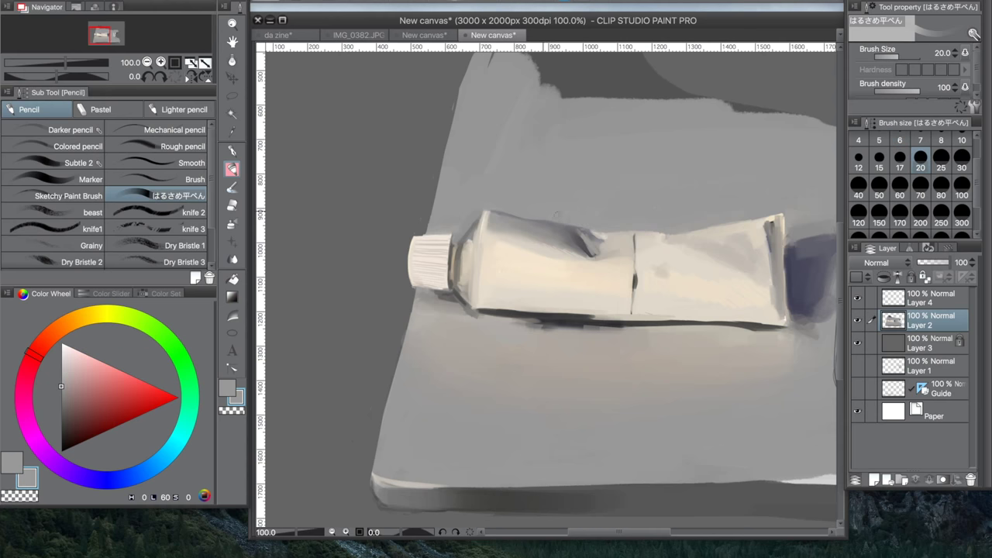
left_click(465, 310, "alt")
left_click(403, 482, "alt")
left_click(432, 313, "alt")
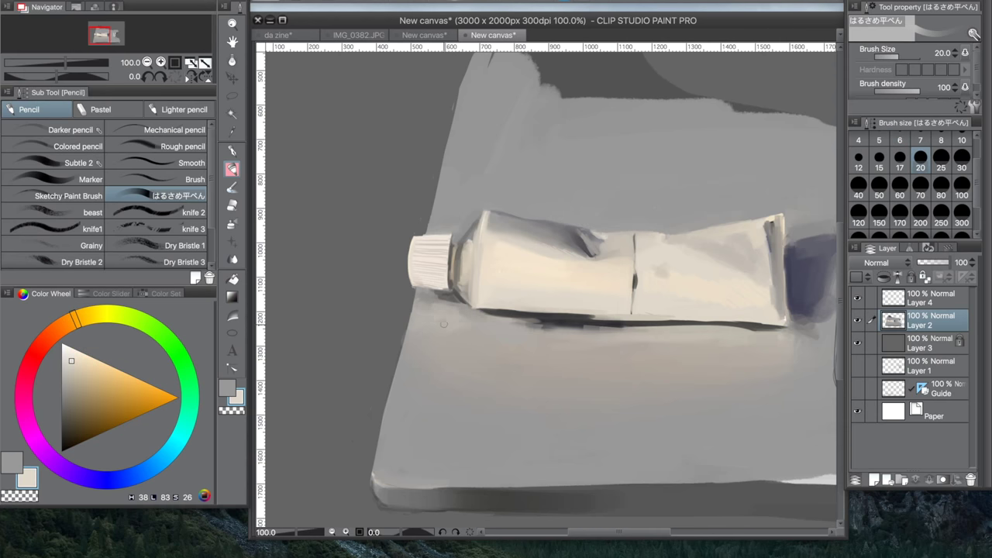
left_click_drag(485, 324, 606, 335)
left_click_drag(389, 490, 819, 489)
left_click(78, 163)
scroll(808, 408, "right", 2)
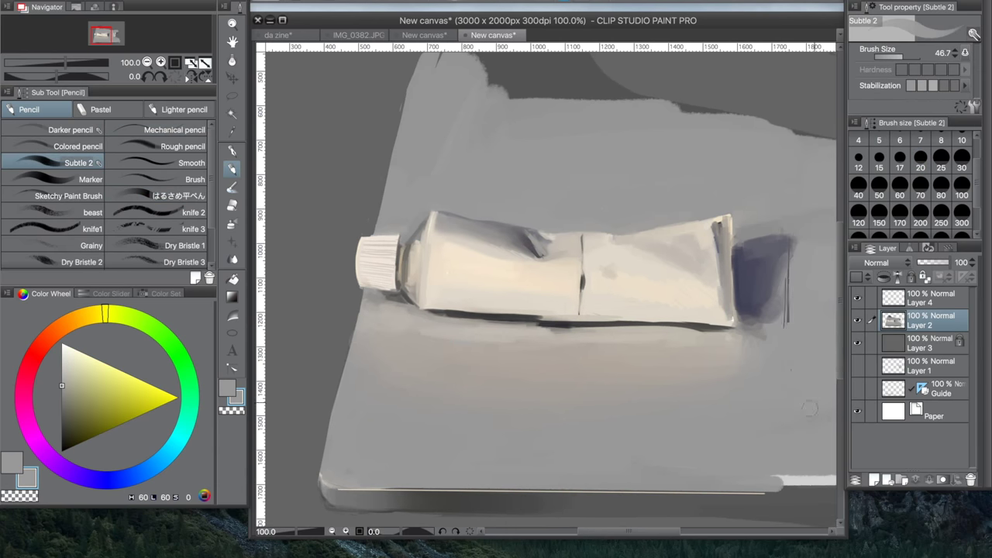
Step: Draw fine horizontal rib lines across the cap in a sampled muted tone with the Subtle 2 brush at size 4
scroll(368, 289, "up", 5)
left_click(858, 139)
left_click(434, 232, "alt")
left_click_drag(364, 258, 488, 259)
left_click_drag(357, 202, 473, 200)
left_click_drag(361, 166, 465, 164)
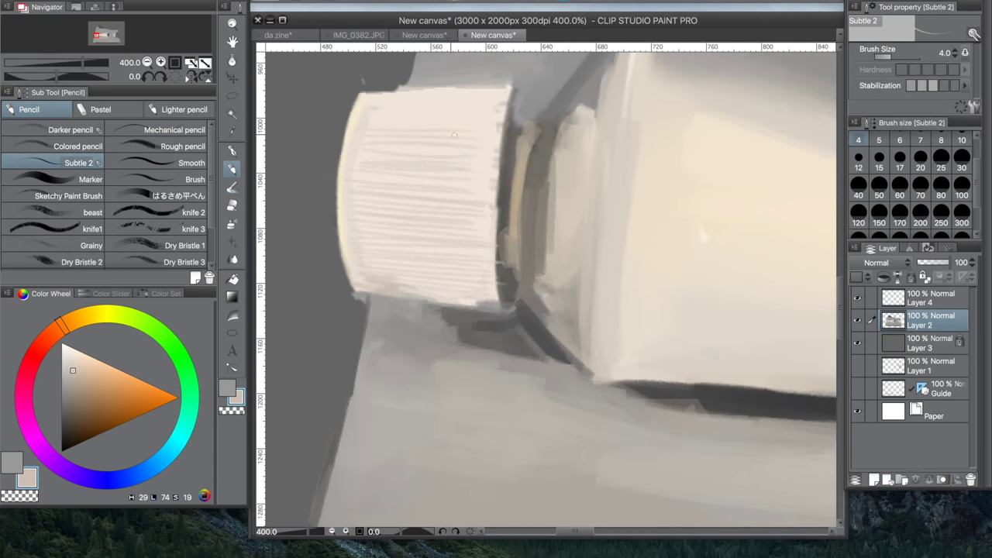